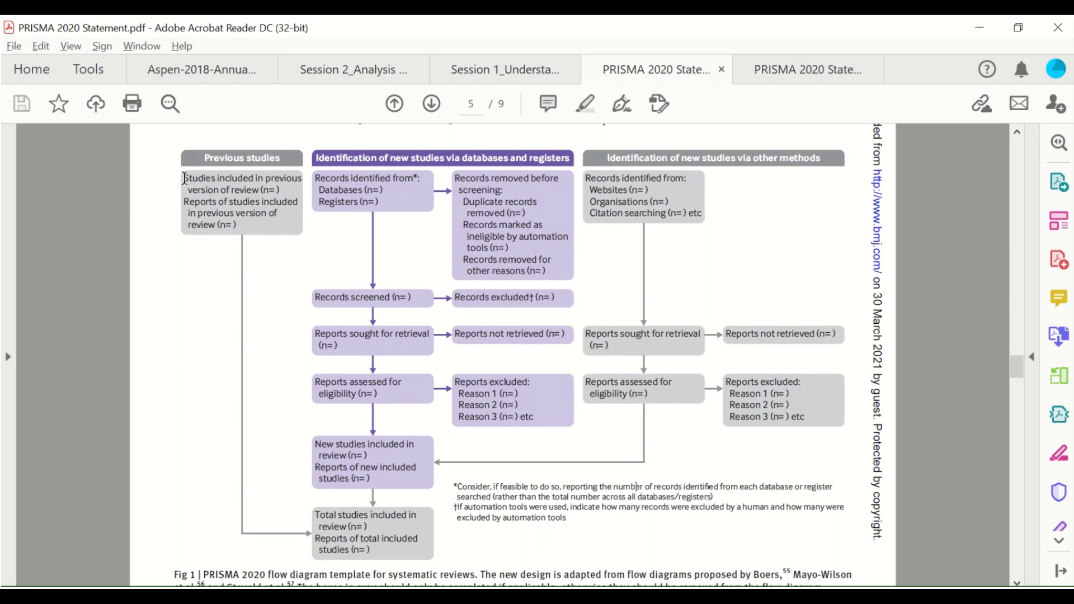
Step: Scroll the PRISMA 2020 Statement up to the title page, then down to page 3's Box 1: Glossary of terms
drag(185, 177, 215, 179)
scroll(526, 343, up, 10)
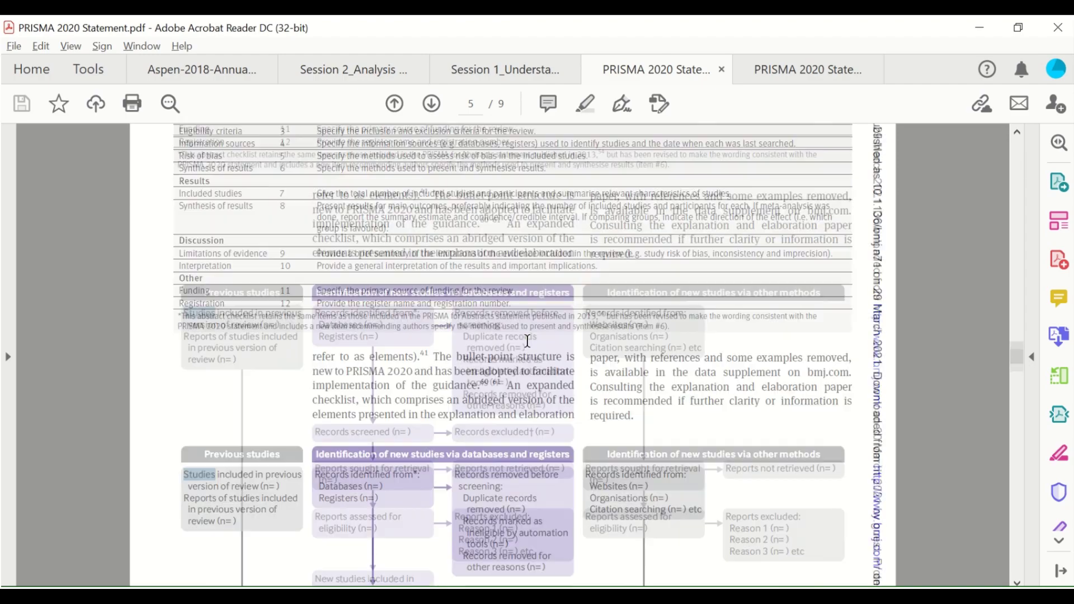
scroll(528, 342, up, 15)
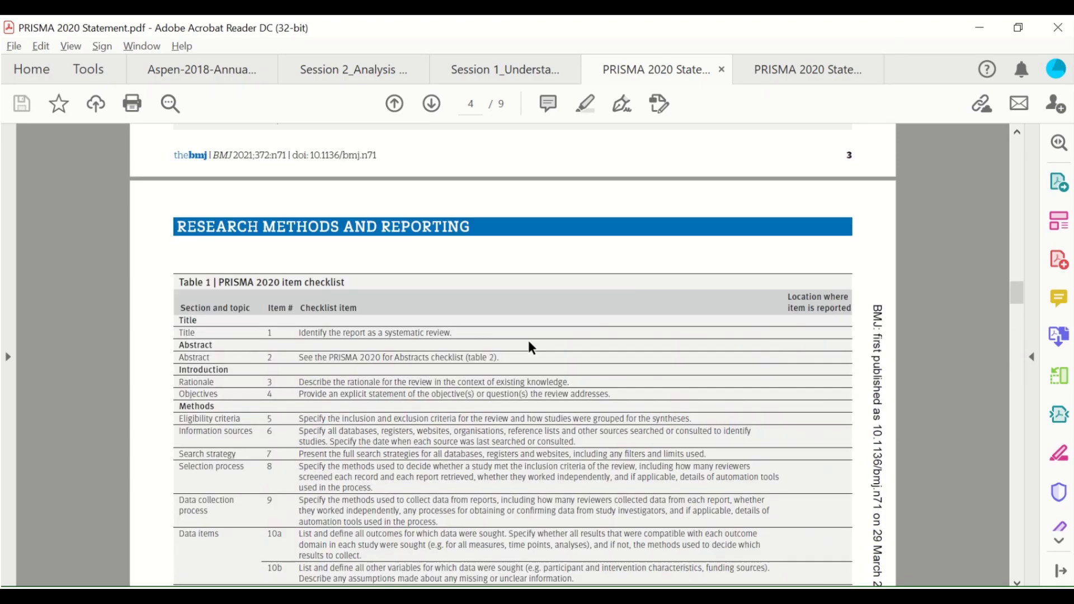
scroll(529, 343, up, 15)
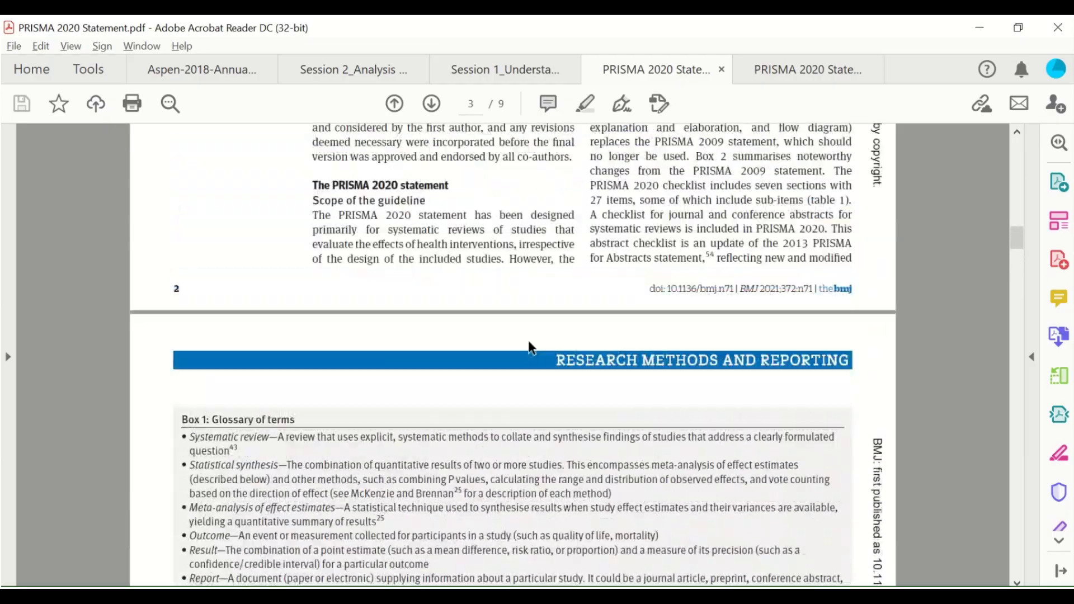
scroll(528, 341, up, 15)
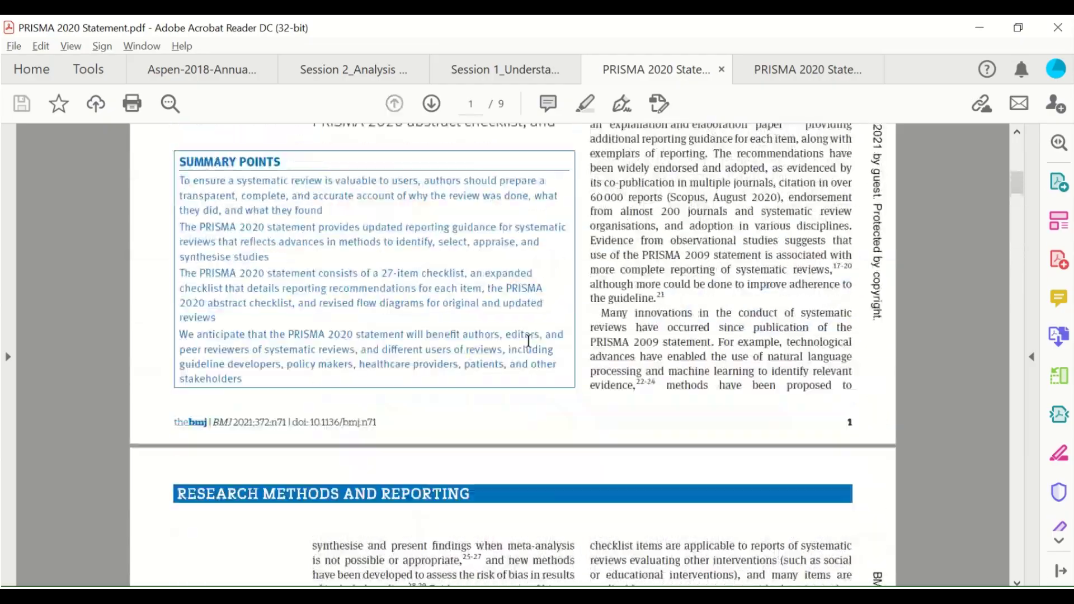
scroll(528, 340, up, 10)
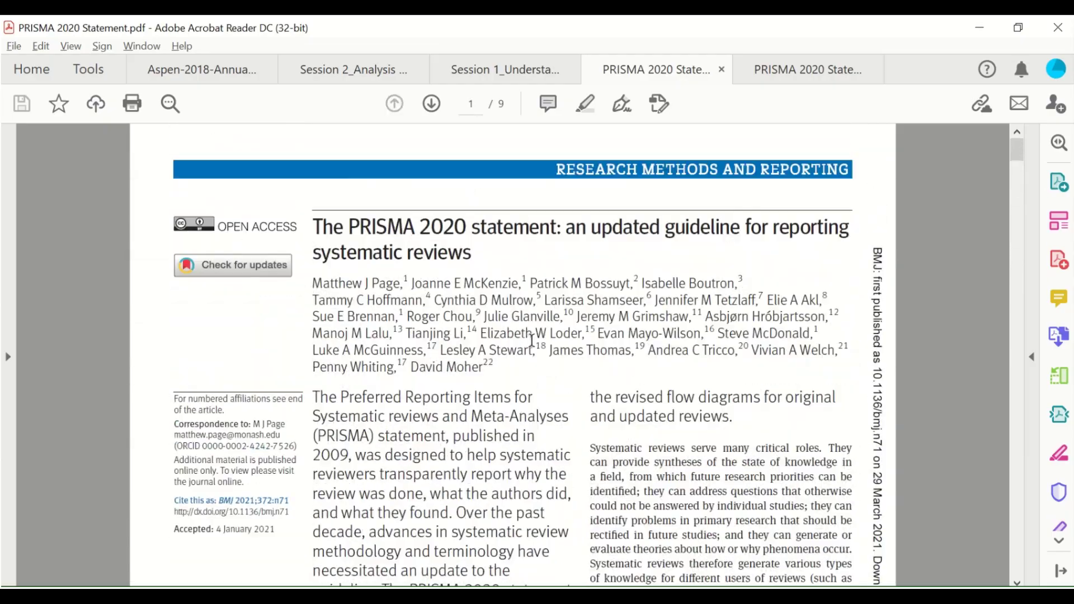
scroll(537, 290, down, 10)
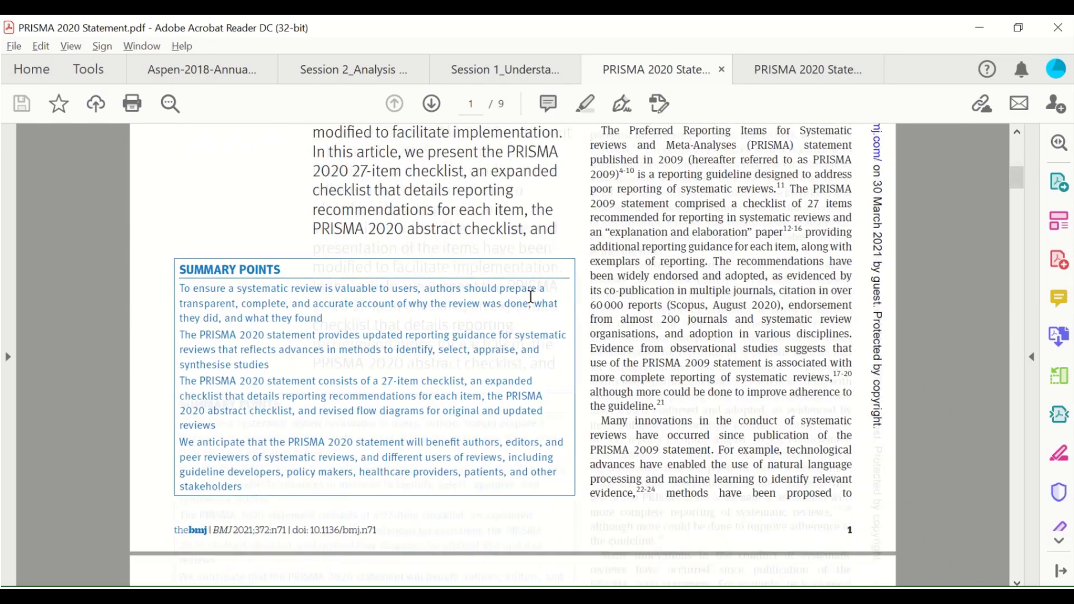
scroll(531, 302, down, 15)
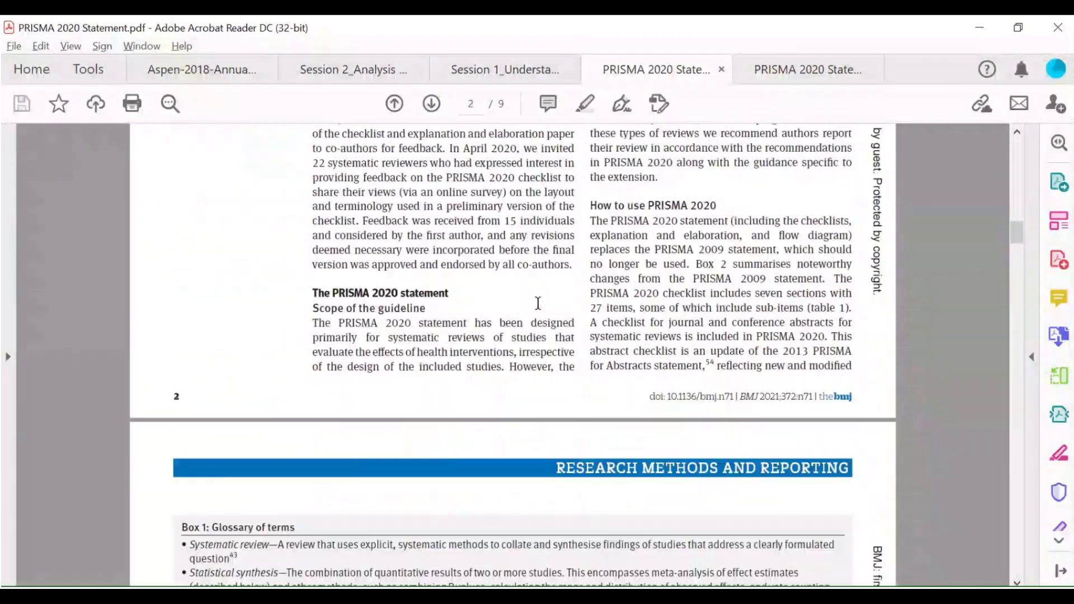
scroll(537, 308, down, 1)
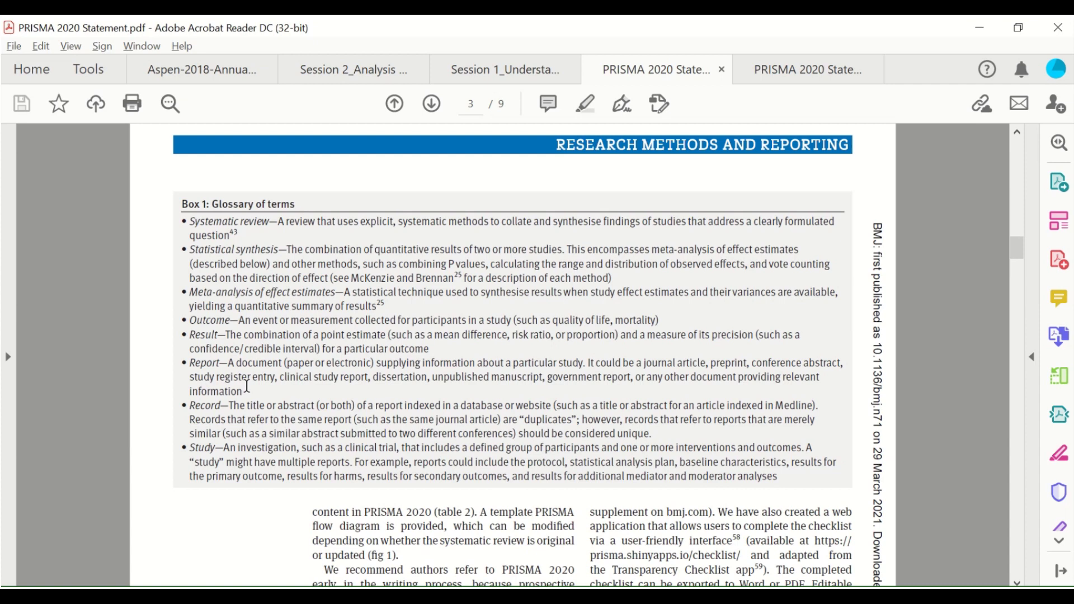
drag(247, 386, 196, 366)
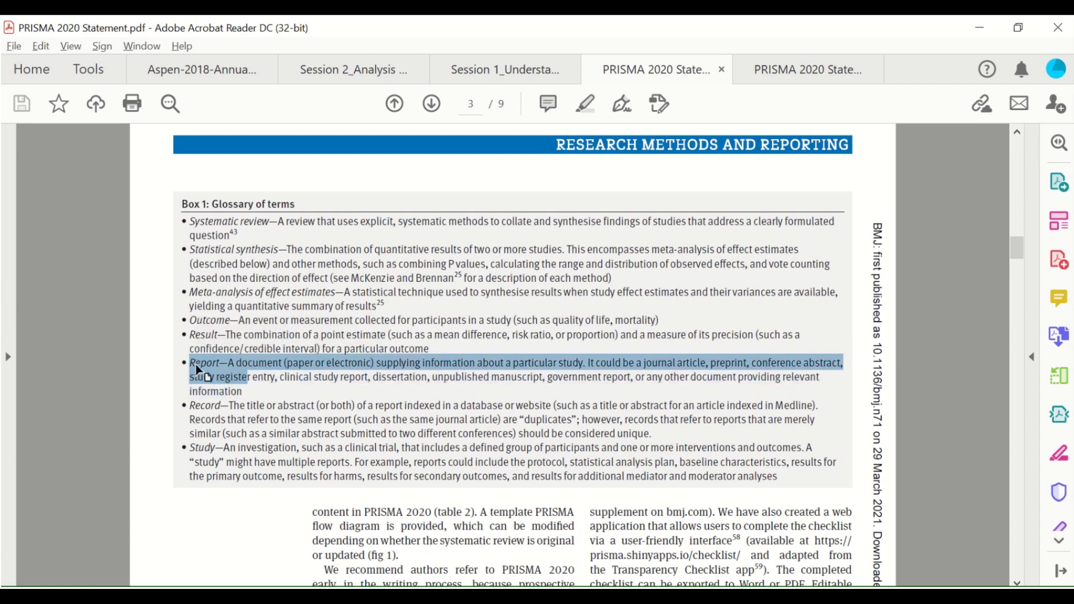
click(211, 365)
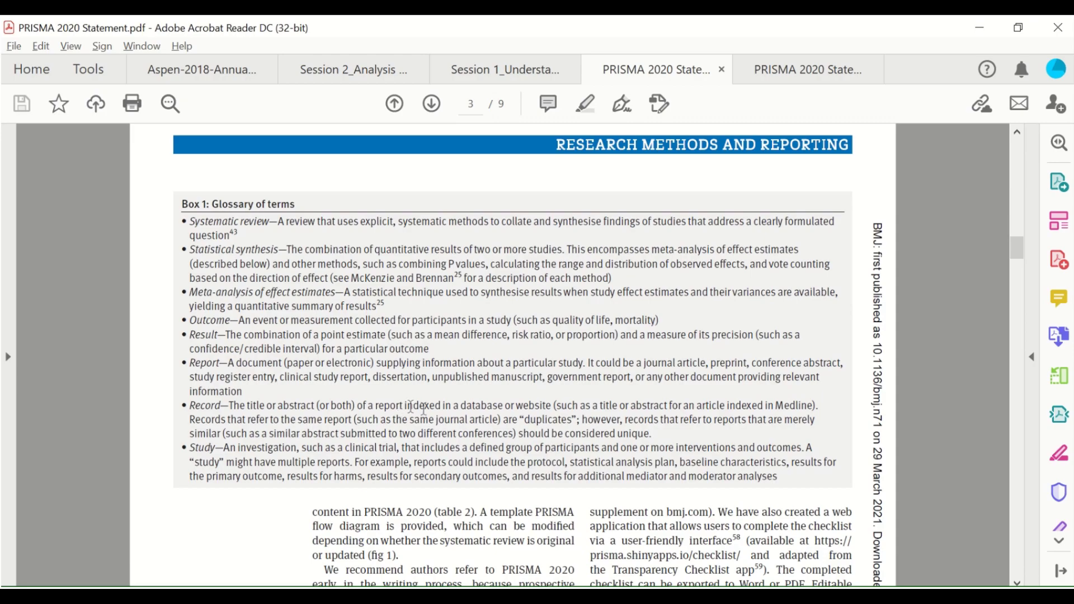
scroll(416, 408, down, 10)
Step: Scroll down the statement PDF to the page 5 flow diagram
scroll(425, 413, down, 15)
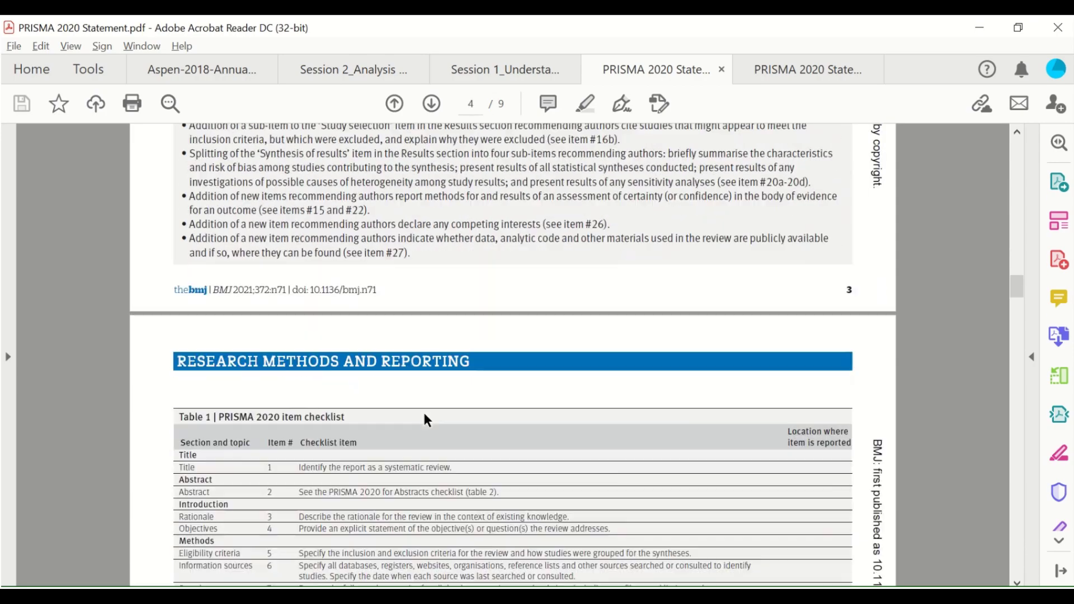
scroll(424, 413, down, 15)
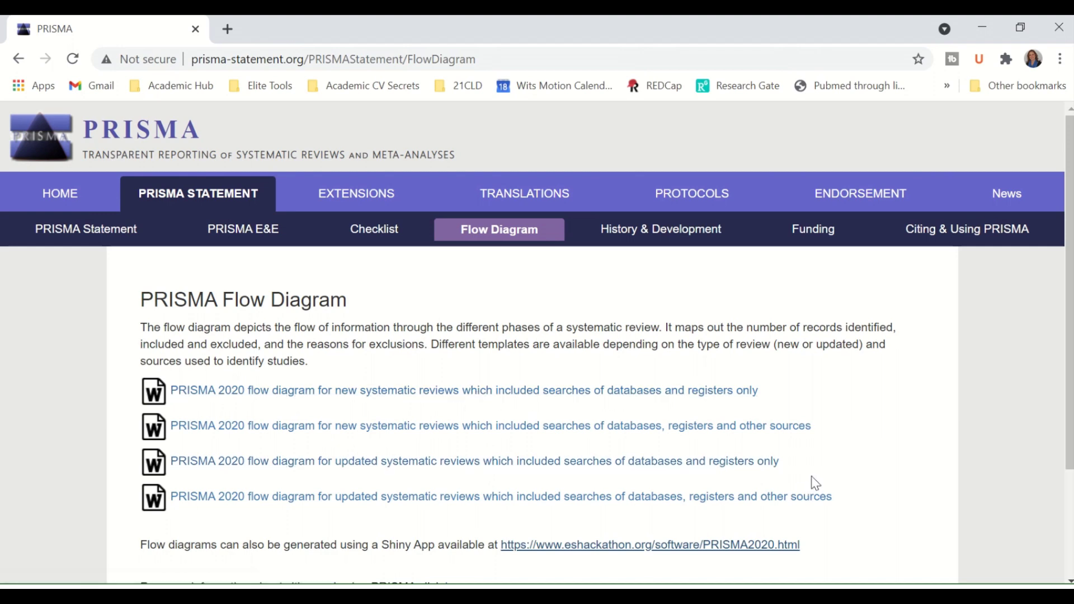
scroll(815, 464, down, 1)
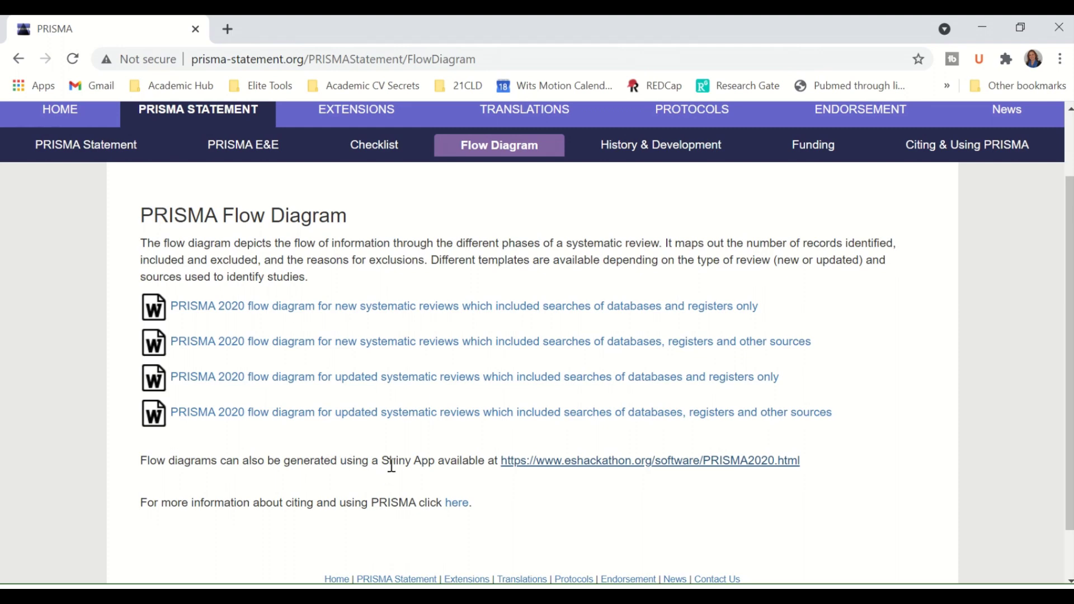
click(641, 464)
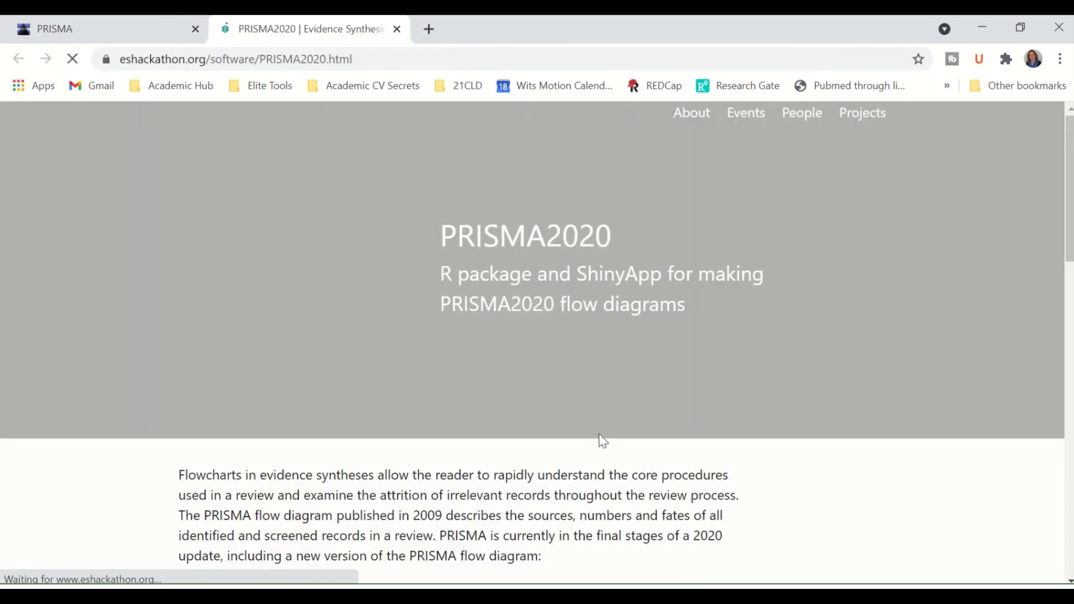
Step: Follow the eshackathon PRISMA2020 page's link to the online tool's Create flow diagram tab
scroll(602, 442, down, 4)
scroll(601, 440, down, 3)
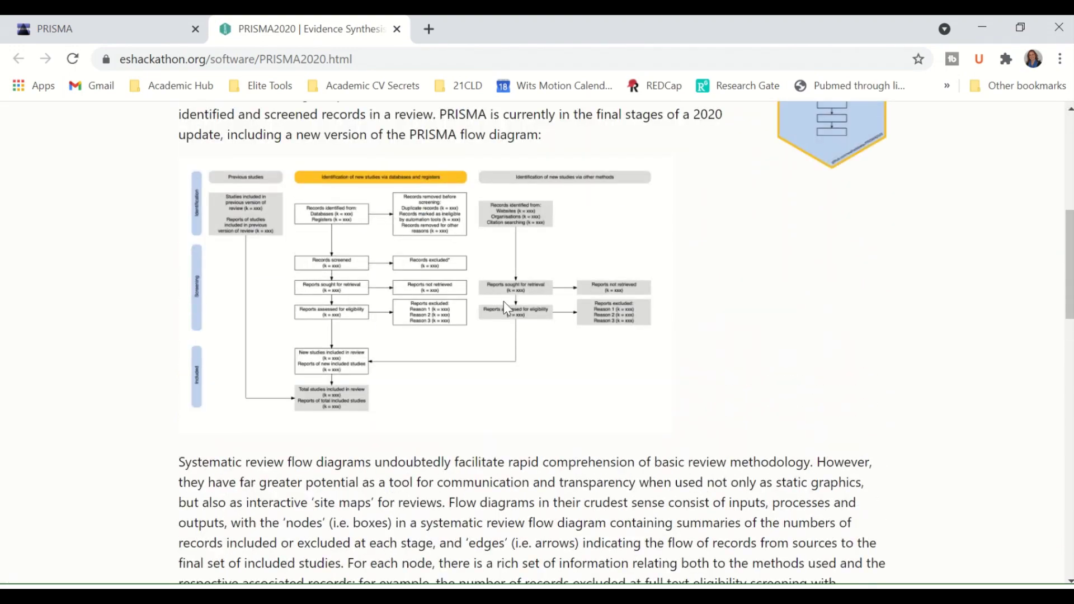
scroll(462, 329, up, 1)
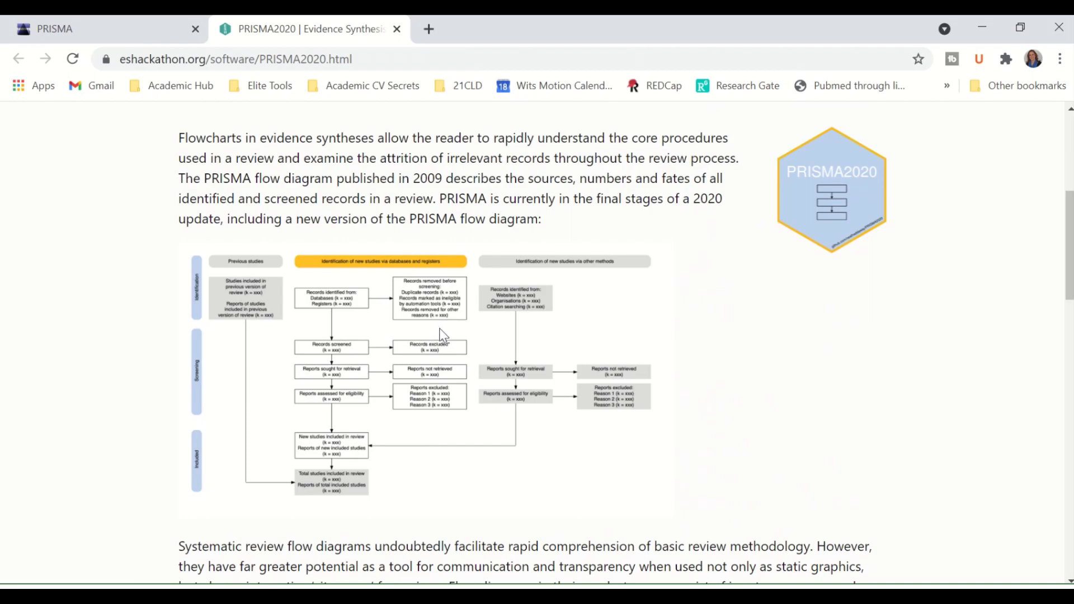
scroll(439, 328, up, 3)
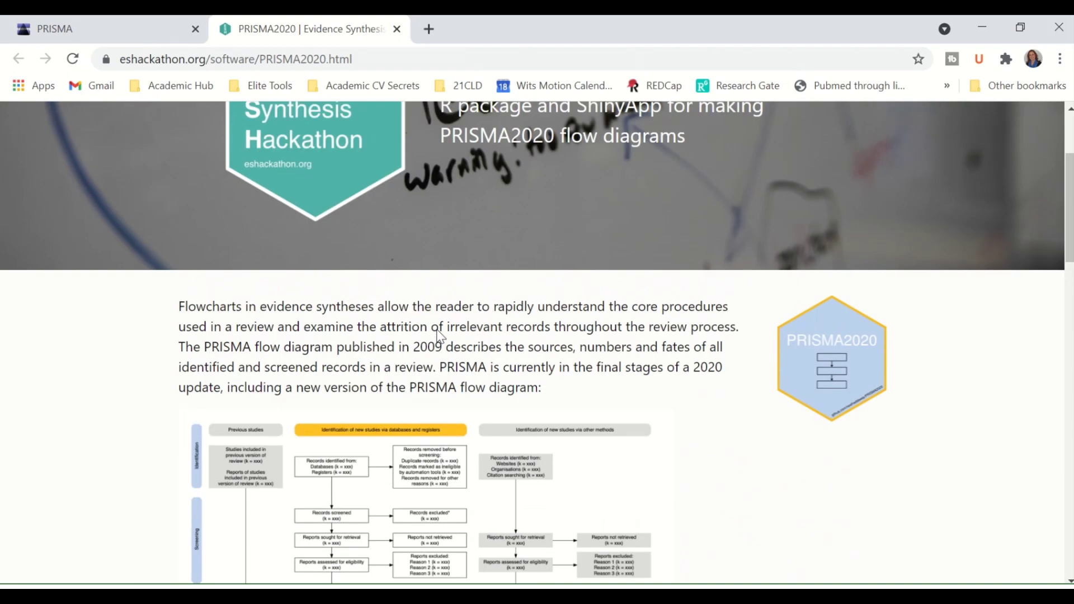
scroll(439, 330, down, 5)
scroll(441, 336, down, 3)
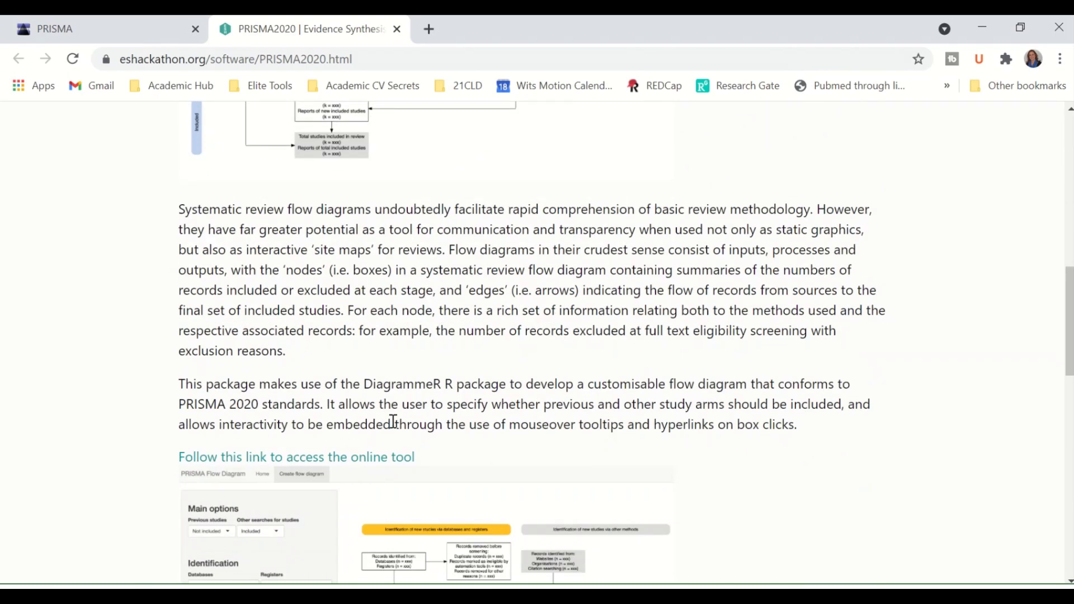
click(345, 464)
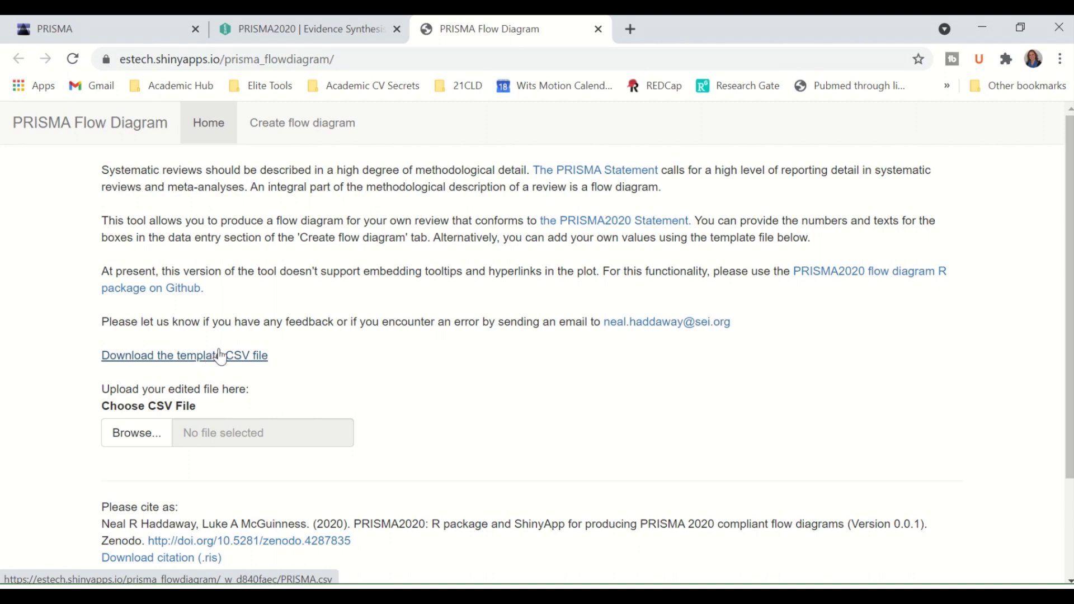
click(301, 128)
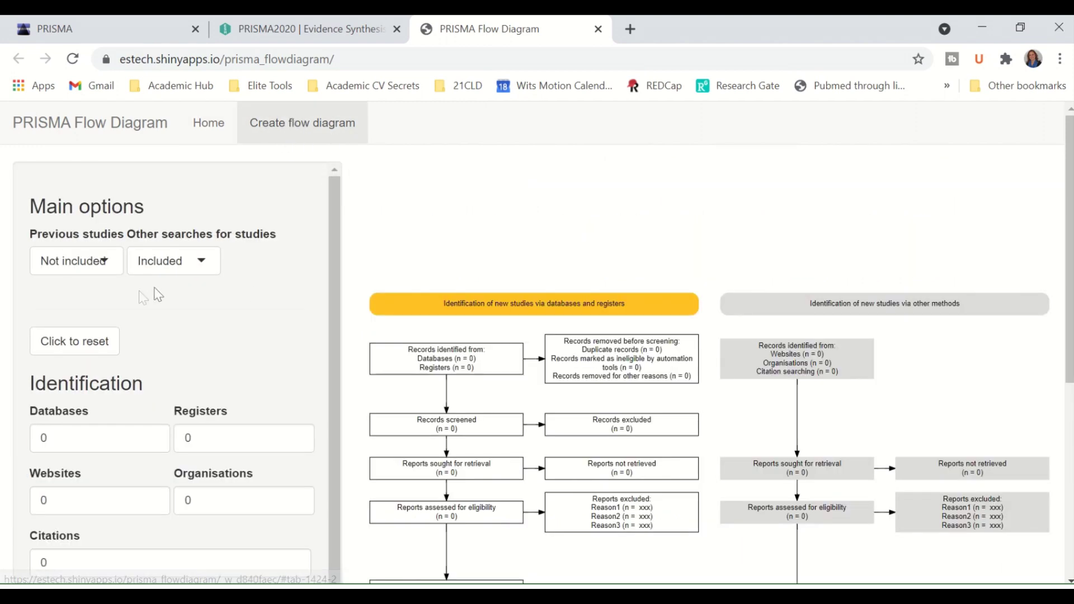
scroll(828, 402, down, 3)
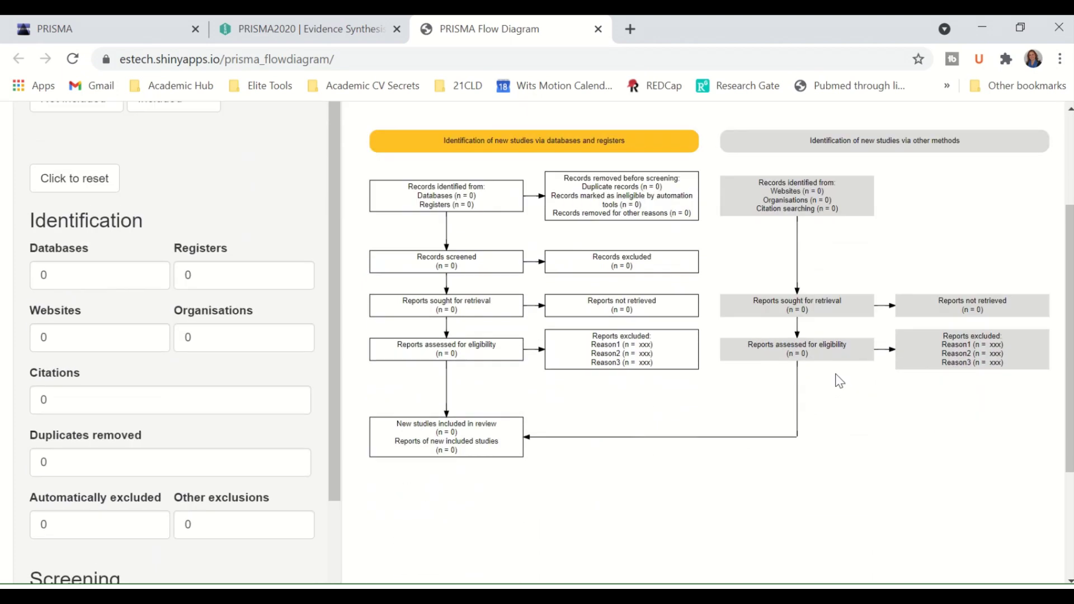
scroll(836, 378, up, 3)
click(102, 261)
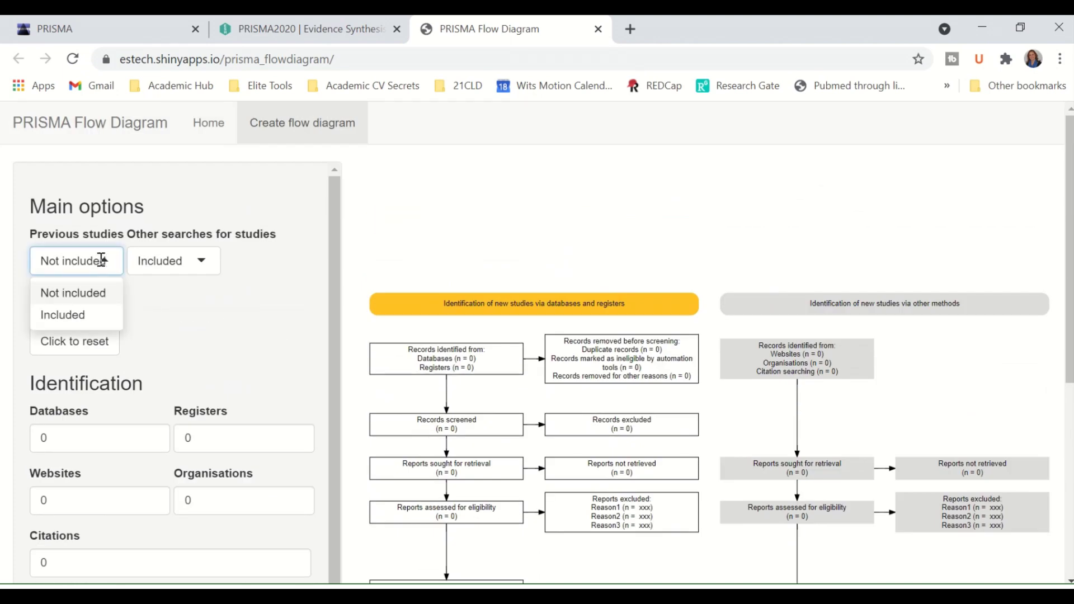
click(101, 315)
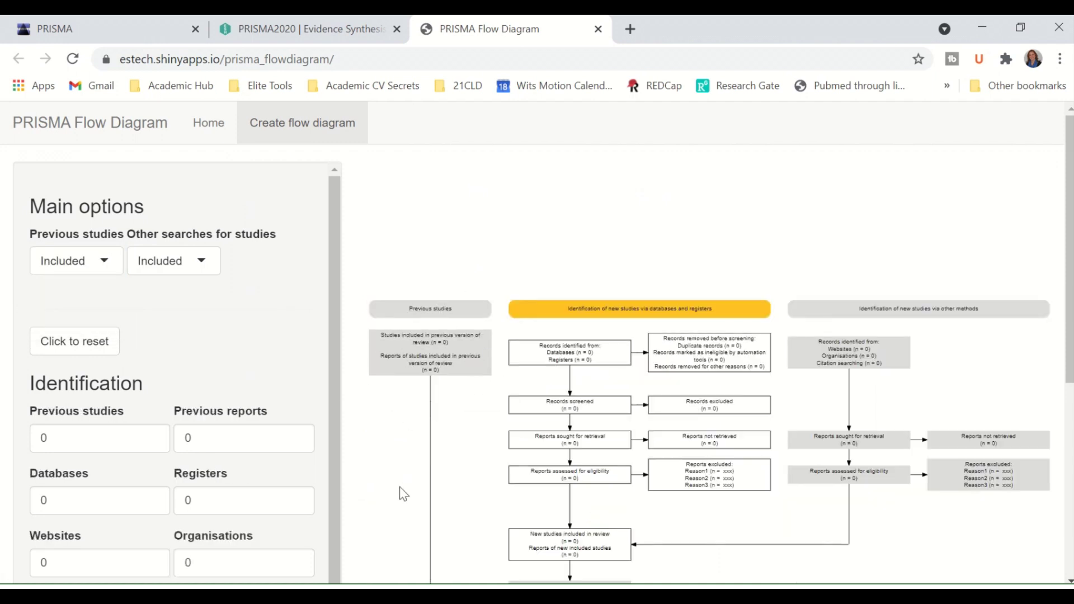
click(100, 263)
click(112, 290)
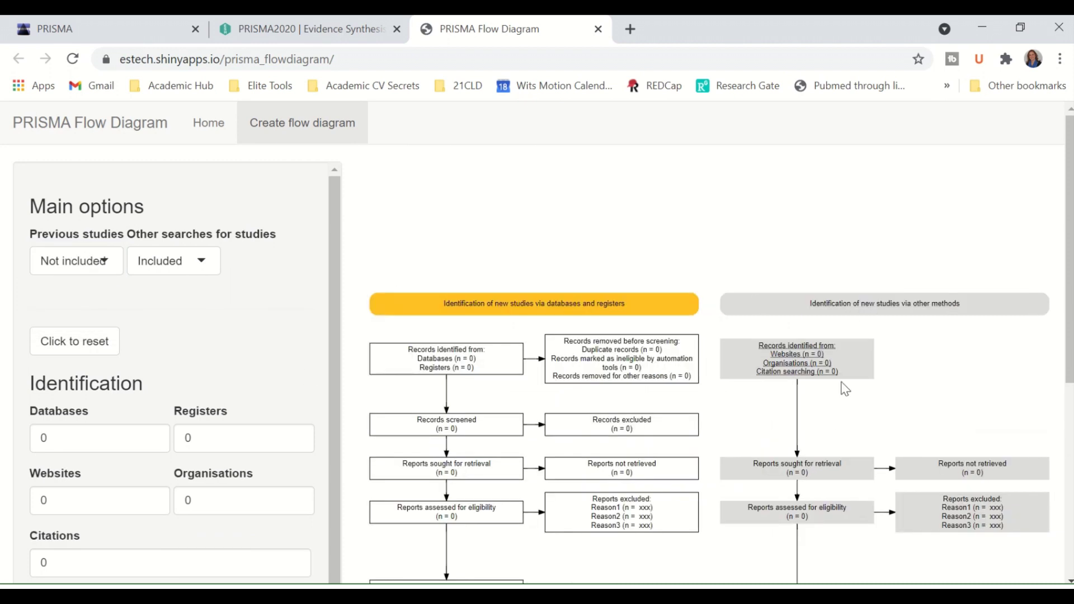
click(195, 260)
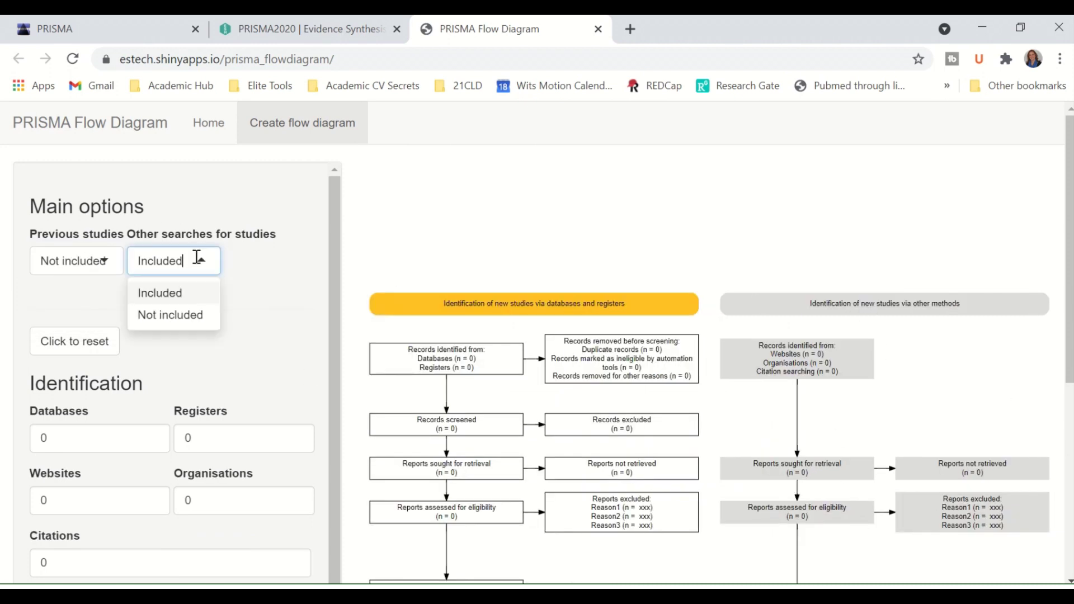
click(189, 312)
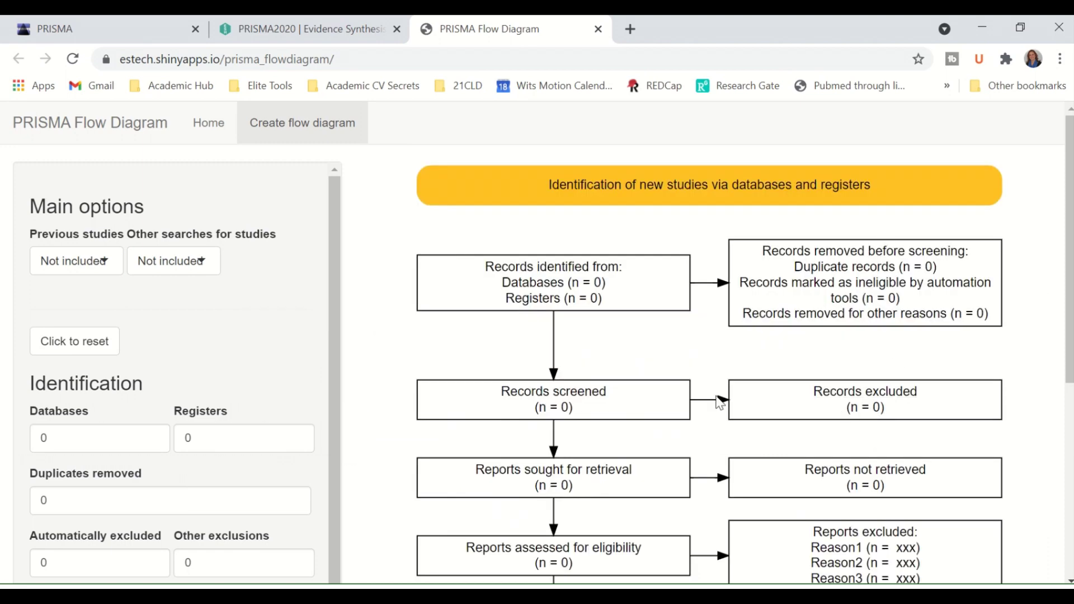
click(184, 260)
click(161, 290)
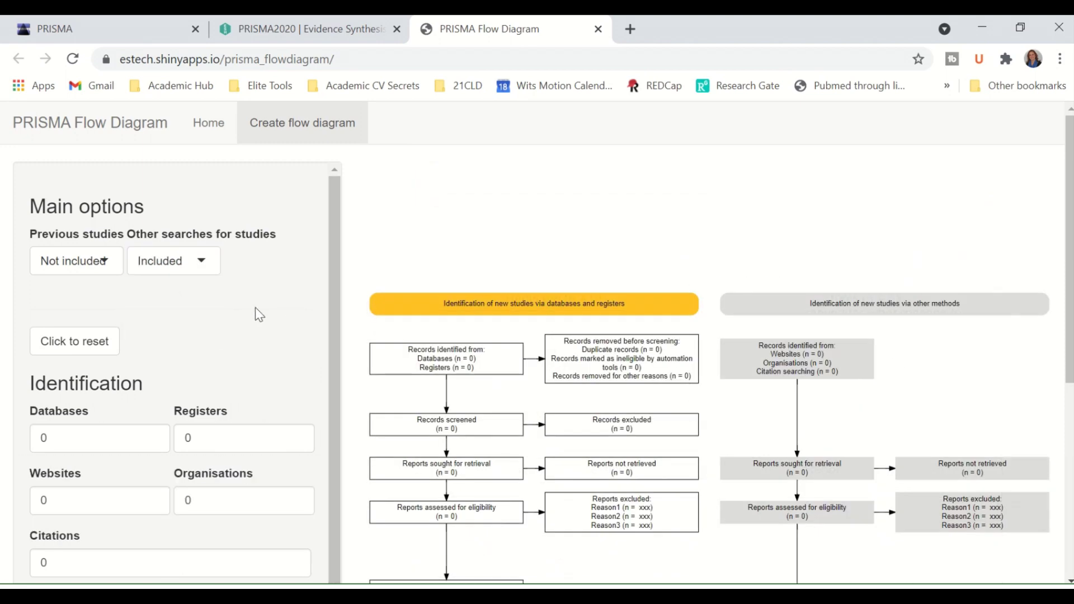
scroll(255, 308, down, 3)
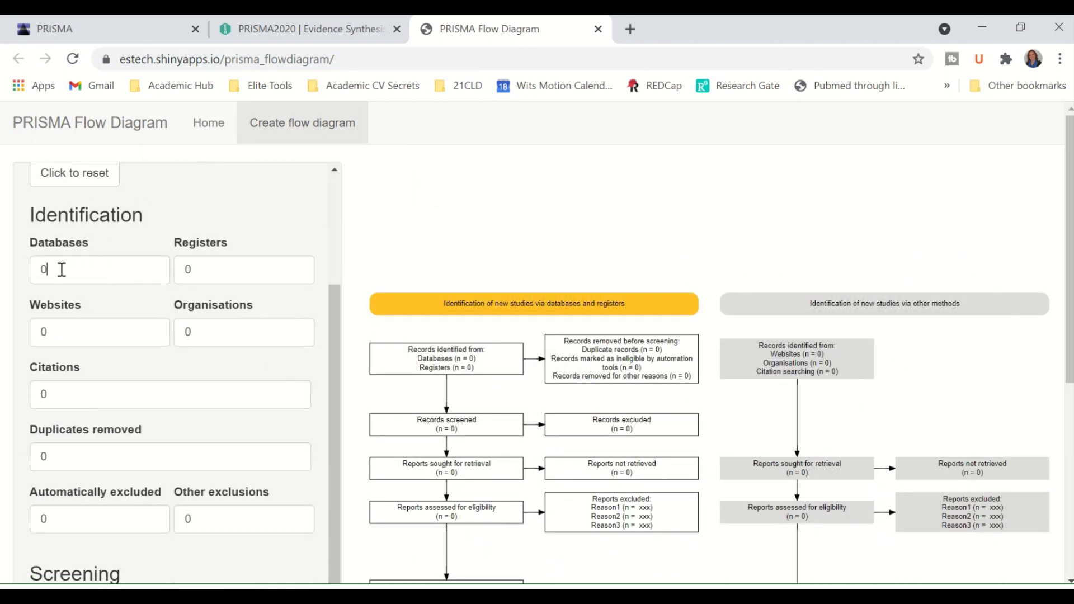
Step: Enter identification sources: databases 657, registers 34, websites 54, organisations 44
double_click(61, 270)
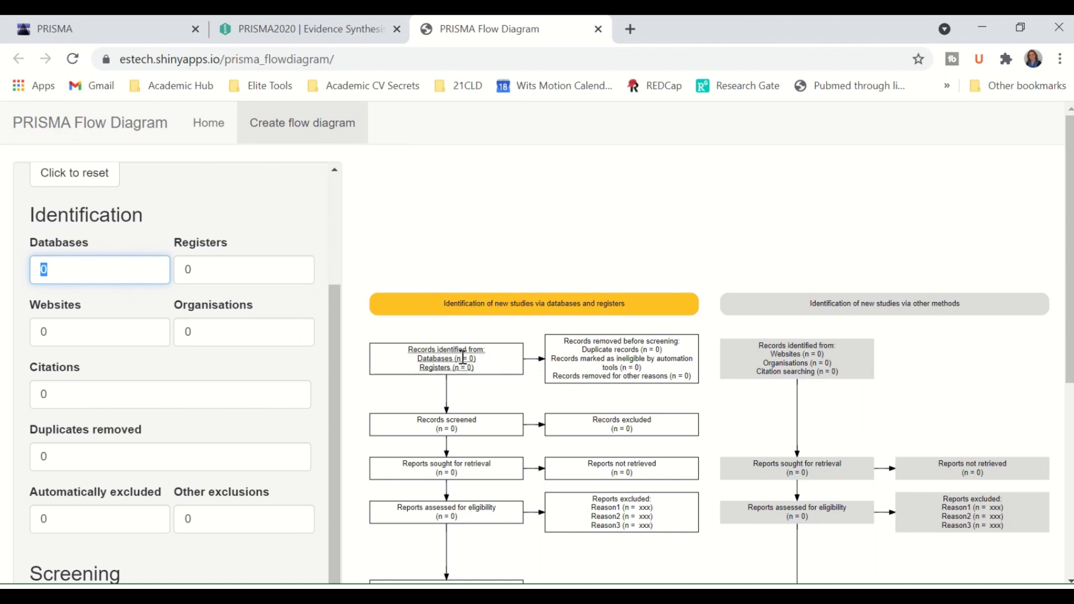
text(657)
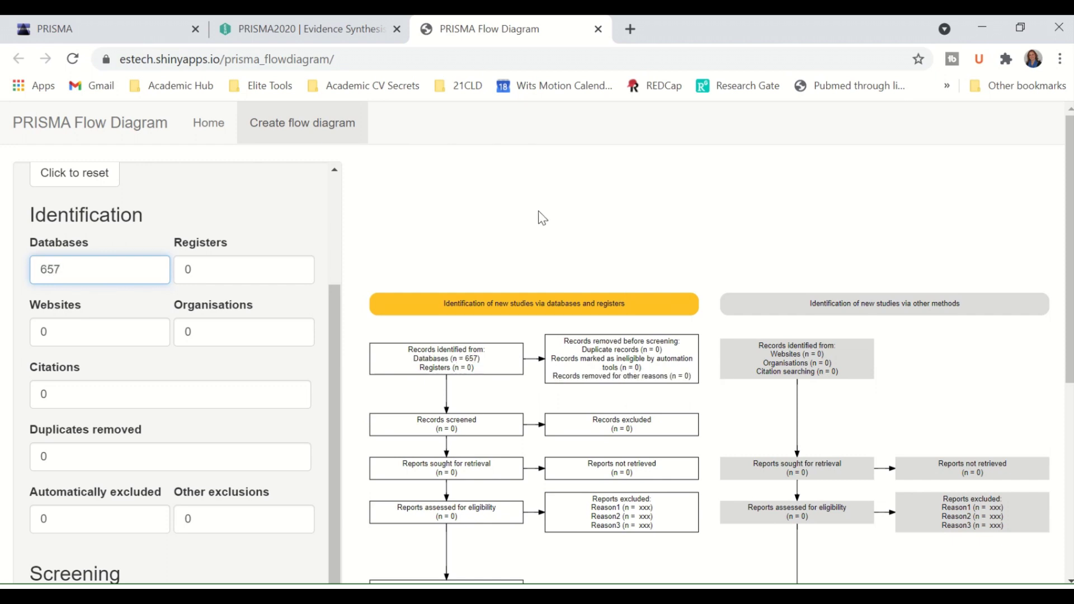
click(513, 246)
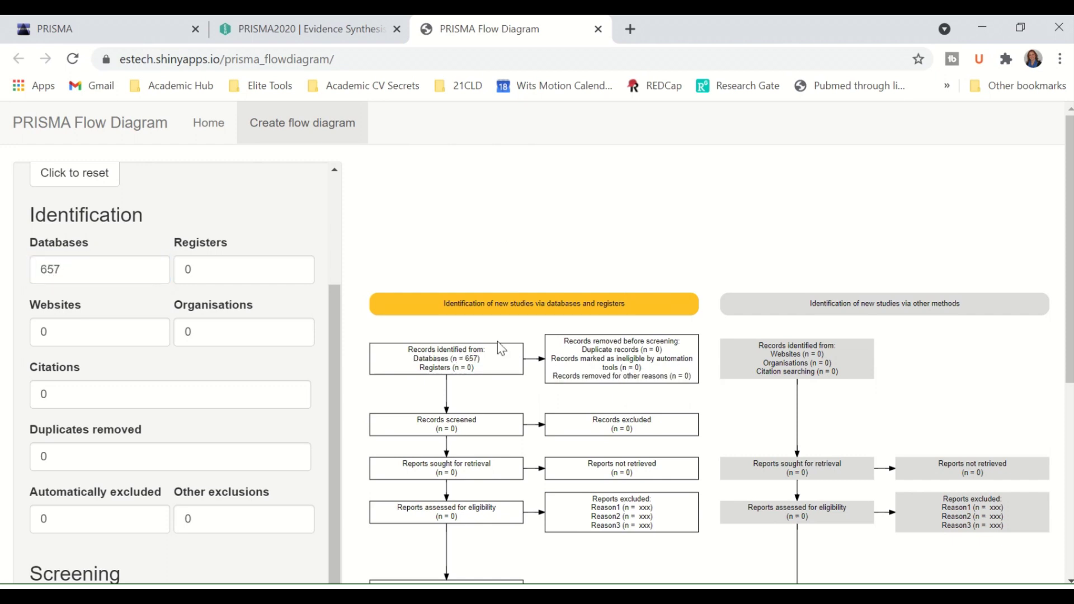
double_click(222, 264)
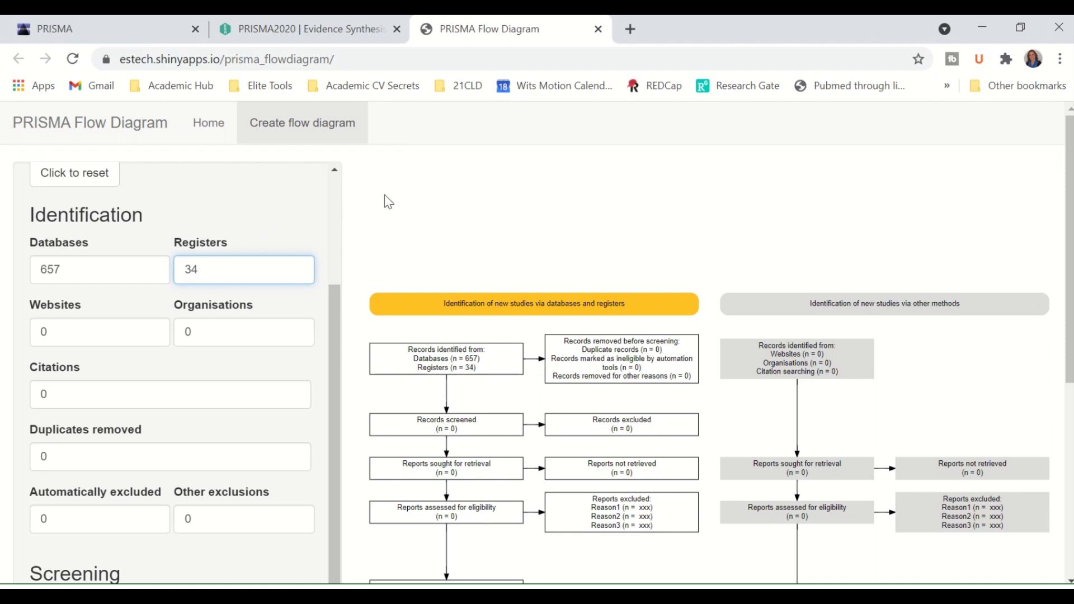
click(420, 197)
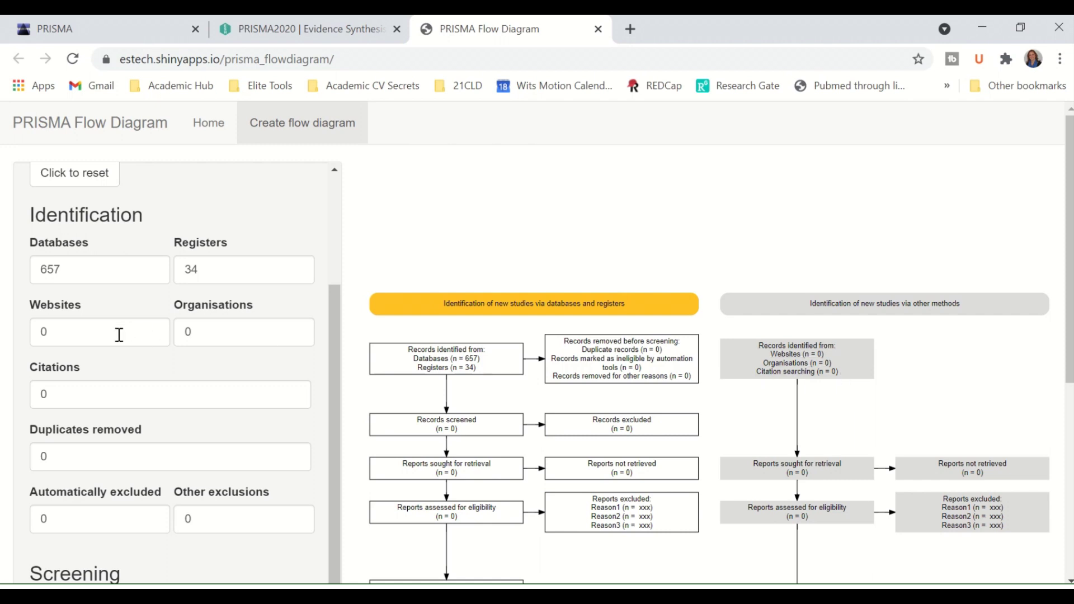
double_click(119, 334)
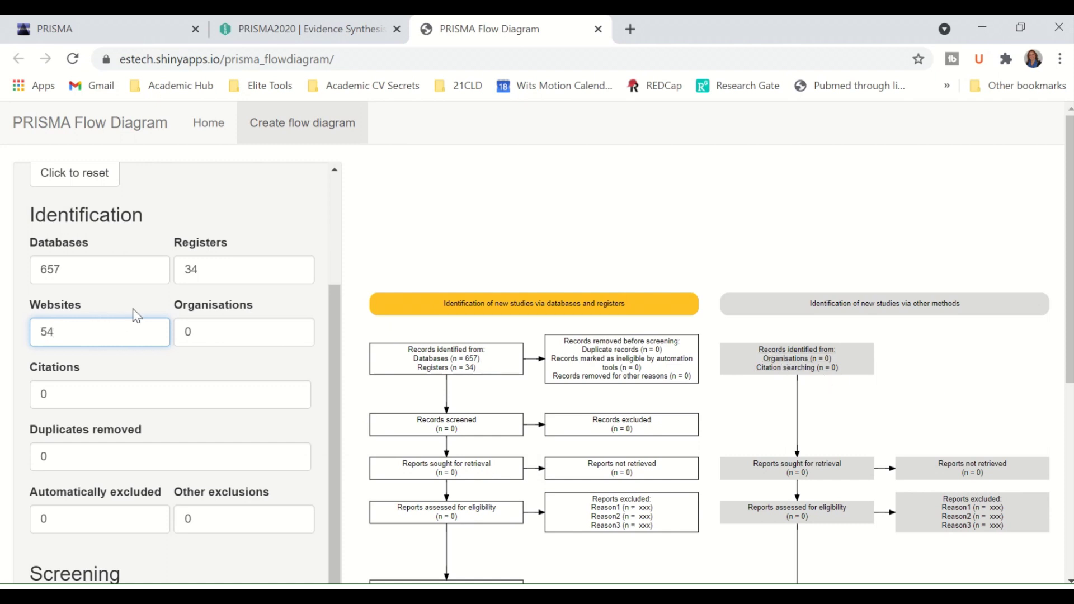
text(54)
double_click(185, 332)
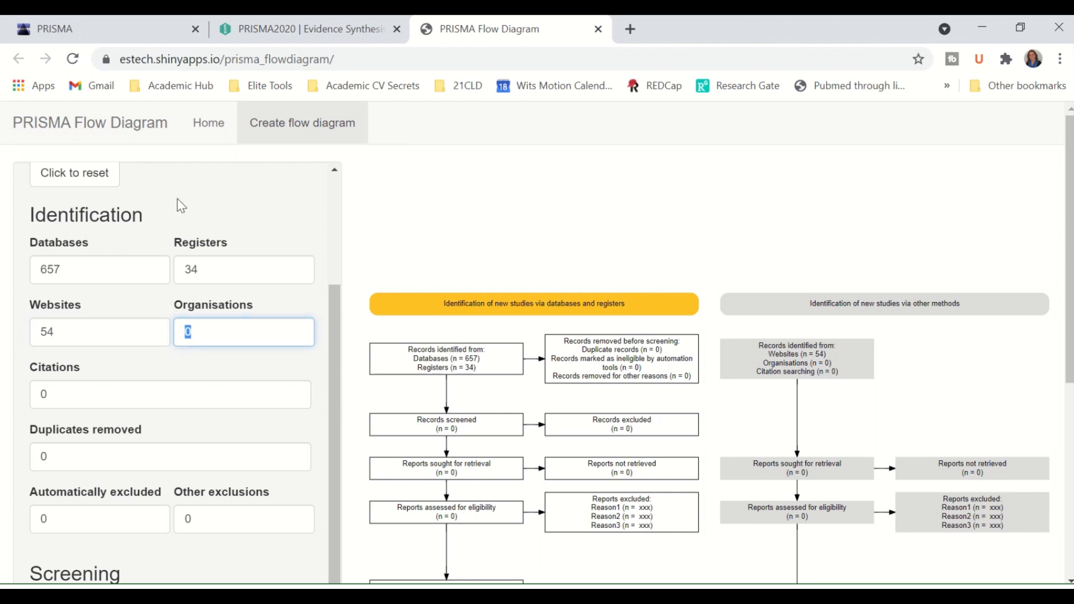
text(44)
click(560, 201)
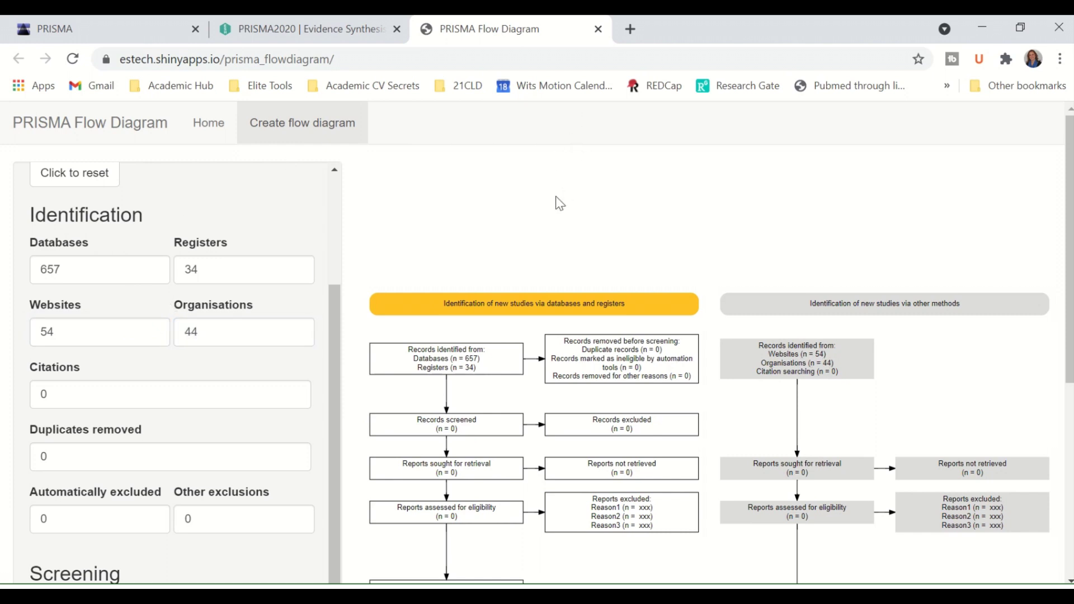
Step: Enter citations 667, duplicates removed 76 and automatically excluded 44
double_click(119, 393)
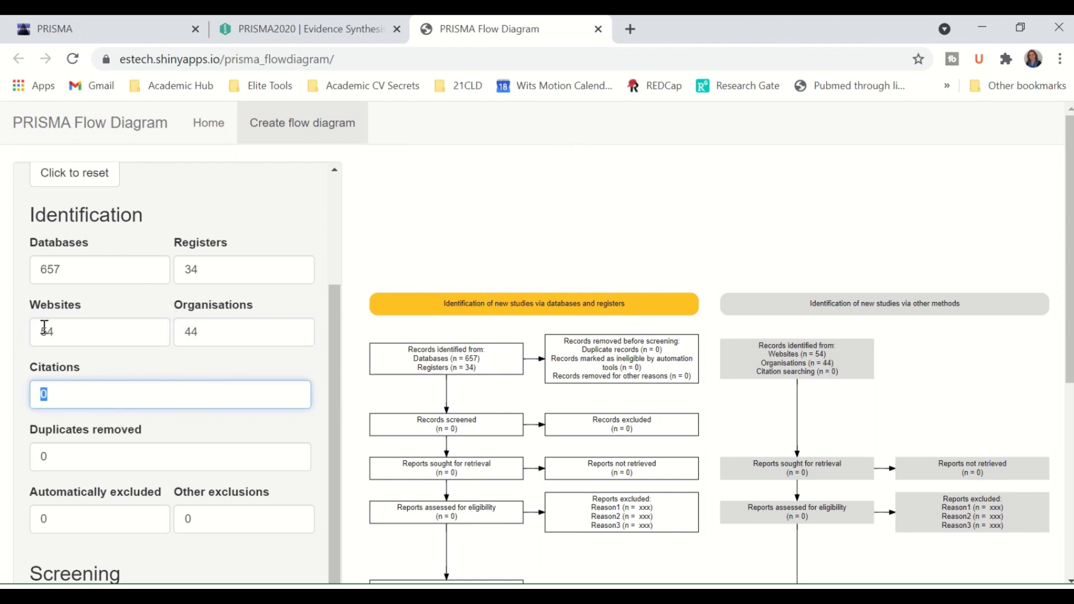
text(667)
scroll(453, 296, down, 3)
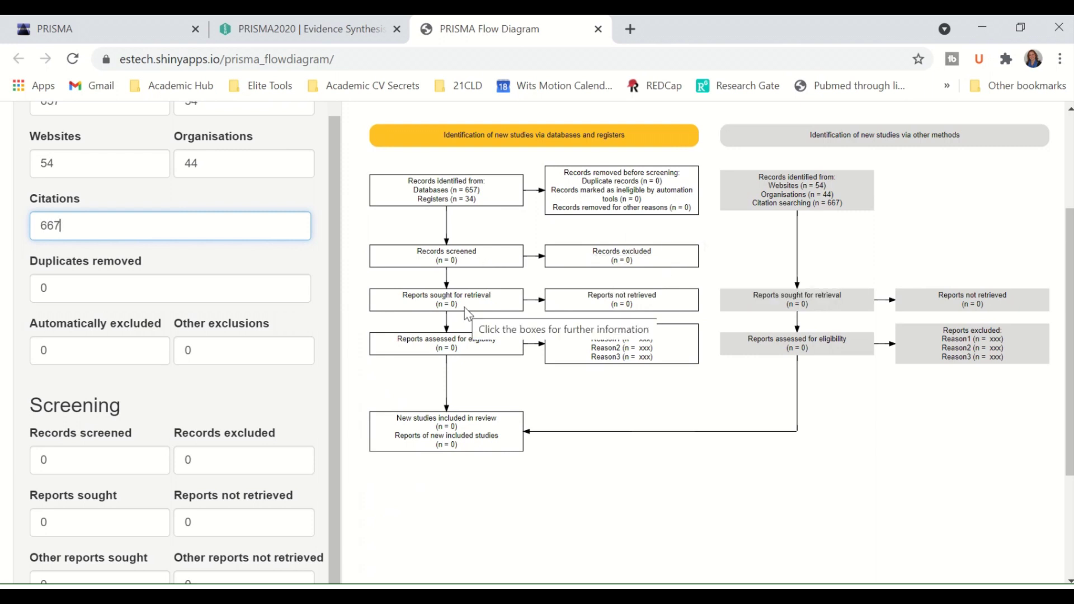
key(Tab)
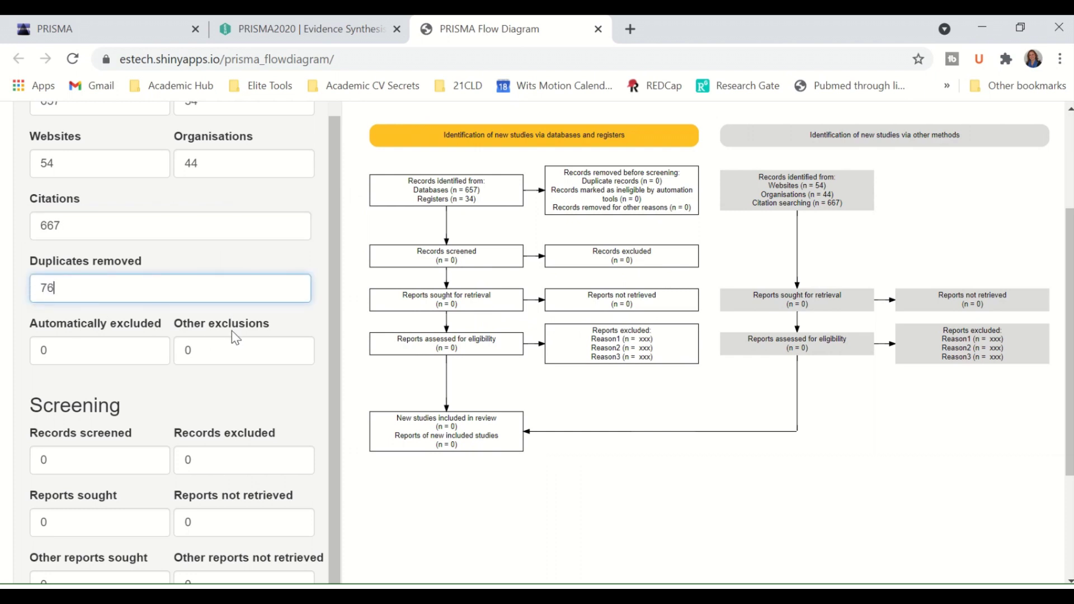
text(76)
key(Tab)
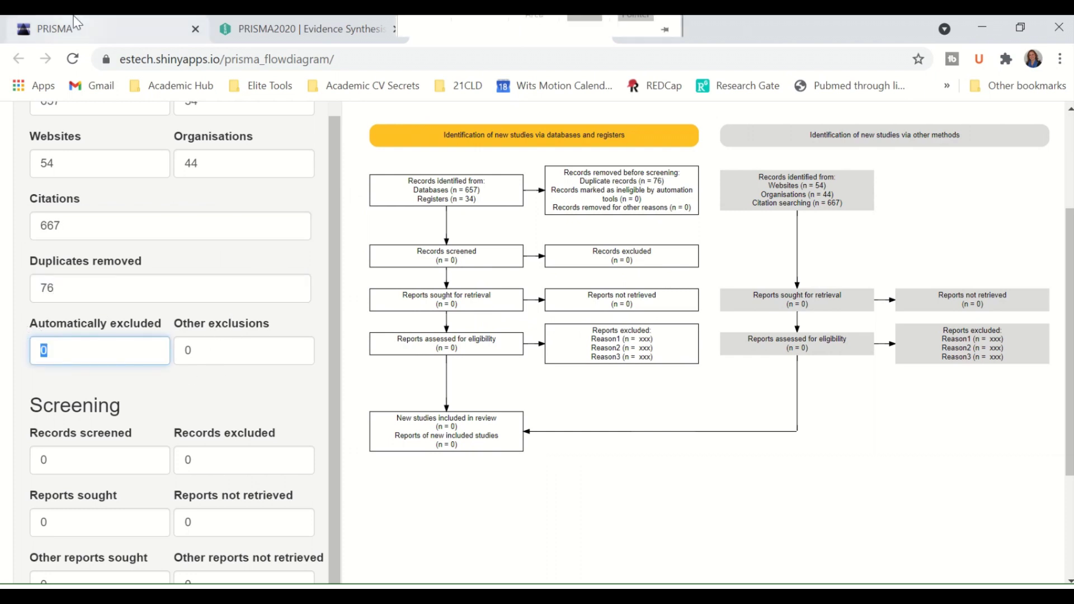
text(44)
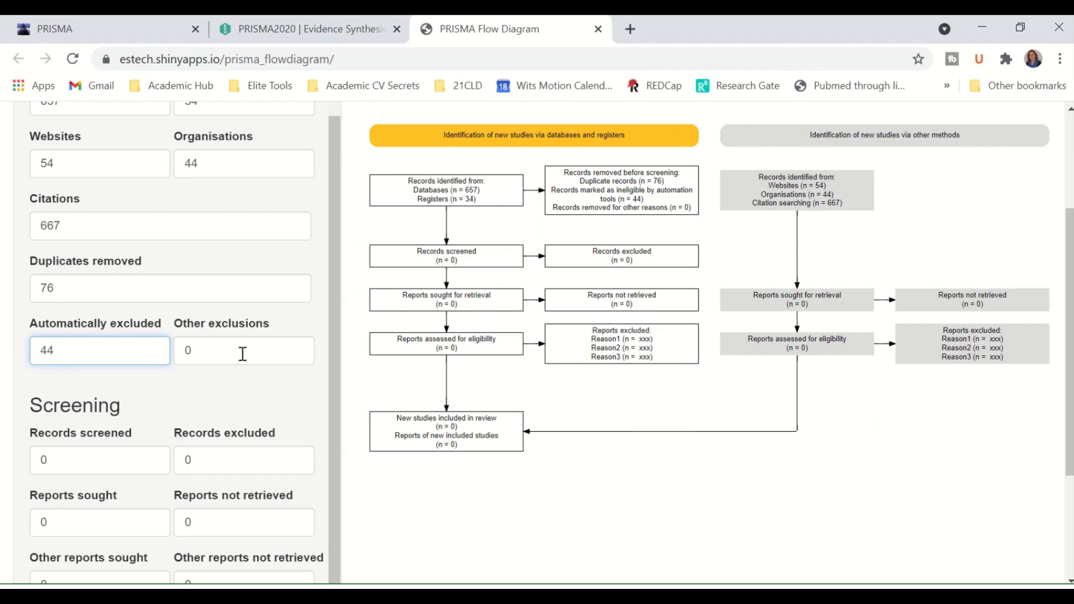
scroll(243, 353, down, 3)
Step: Add a fourth exclusion reason line by copying and pasting the Reason3 entry
scroll(254, 343, down, 1)
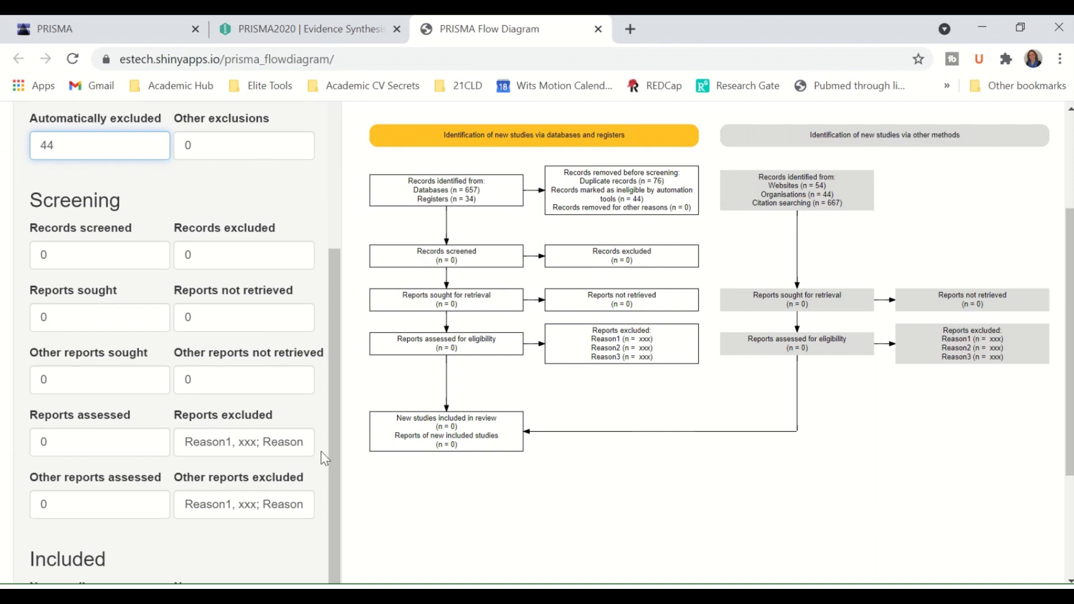
drag(186, 442, 232, 442)
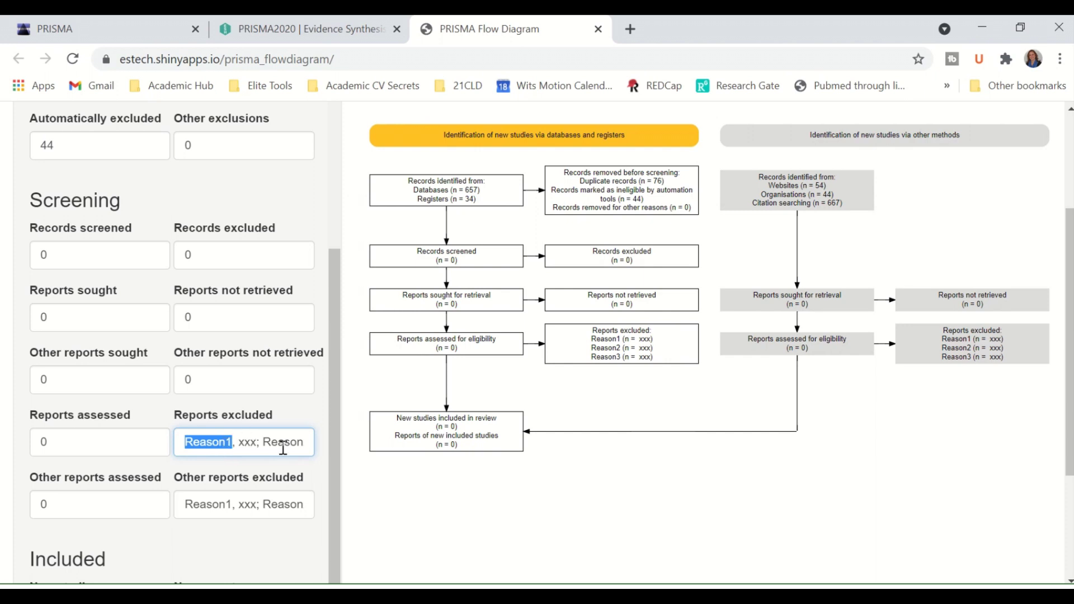
click(211, 443)
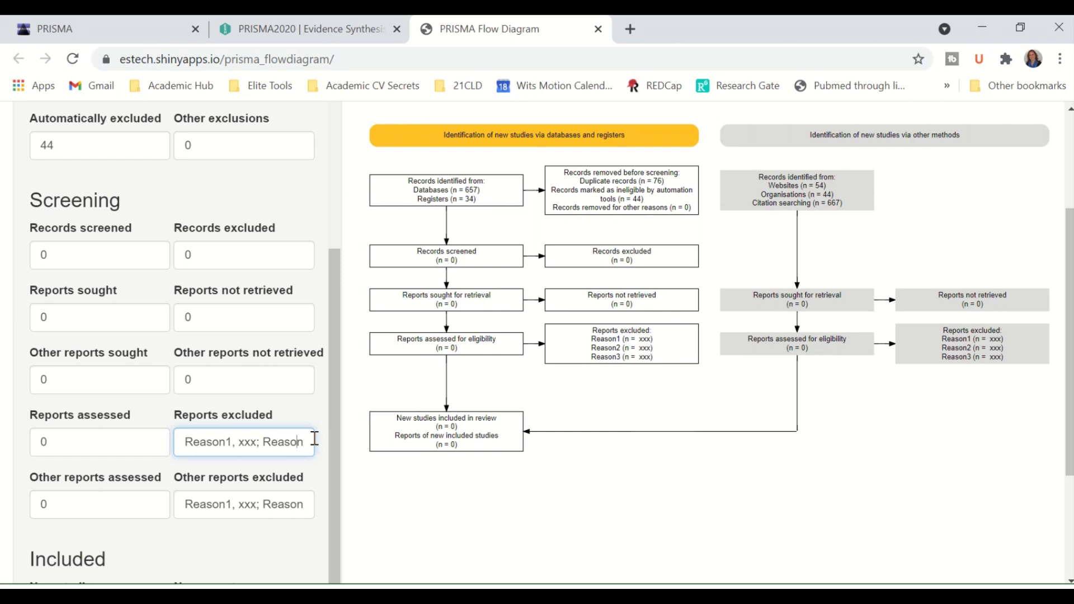
key(Right)
key(Right)
key(Right)
key(Right)
key(Right)
key(Right)
key(Right)
key(Right)
key(Right)
key(Right)
key(Right)
key(Right)
key(Right)
key(Right)
key(Right)
key(Right)
key(Right)
key(Right)
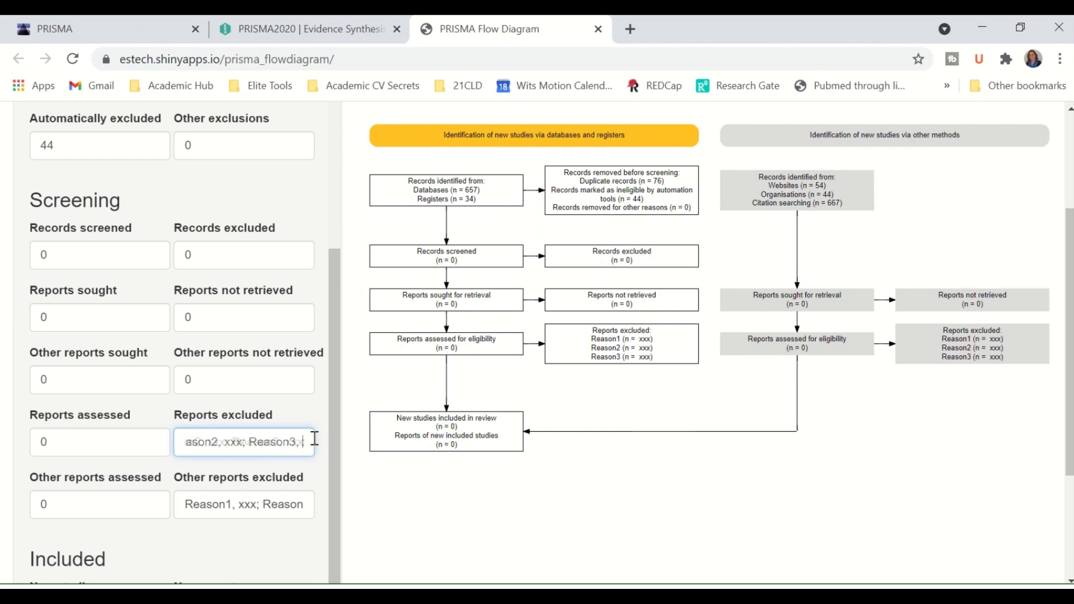
key(Right)
key(Right)
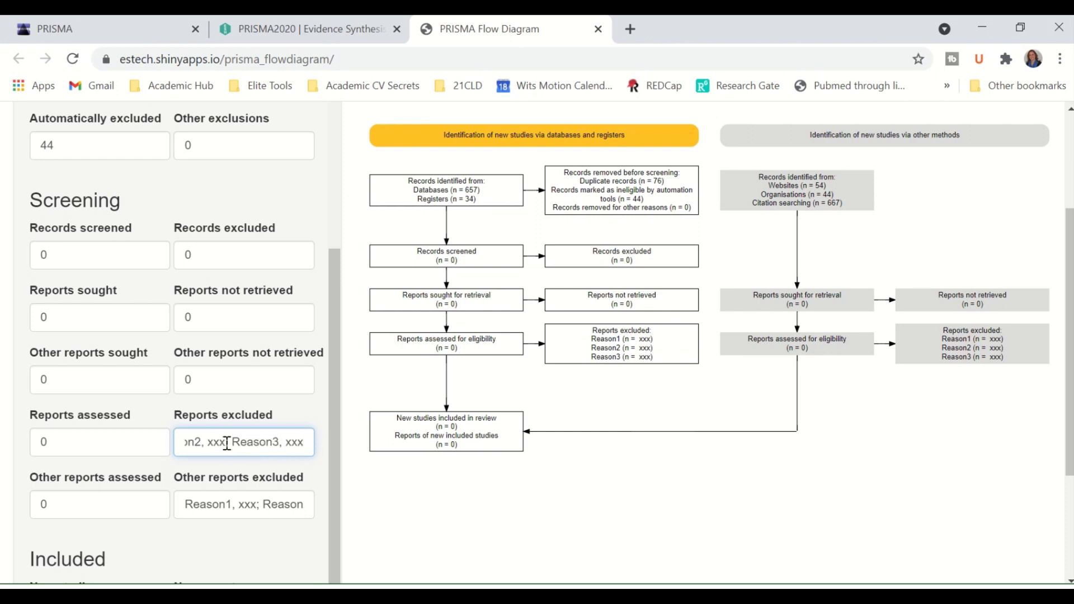
drag(227, 443, 324, 444)
key(ctrl+c)
right_click(279, 444)
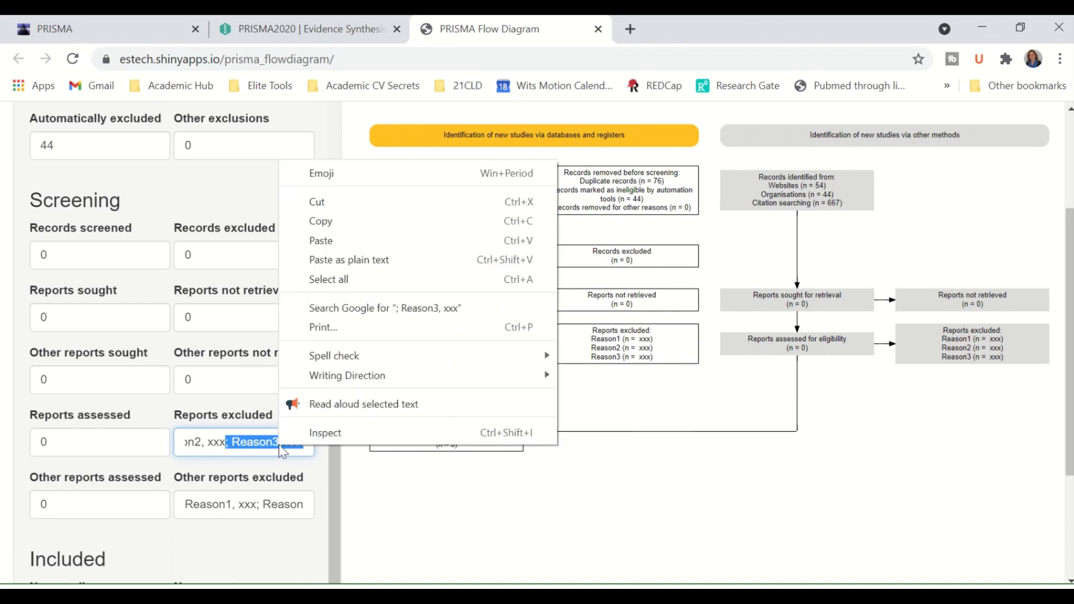
click(330, 222)
click(305, 445)
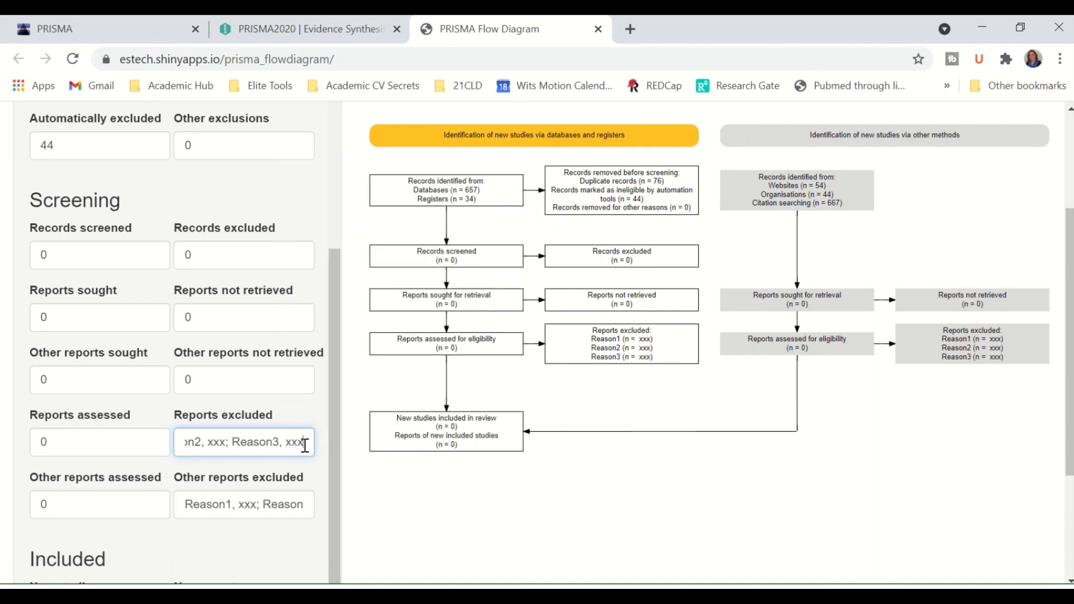
key(ctrl+v)
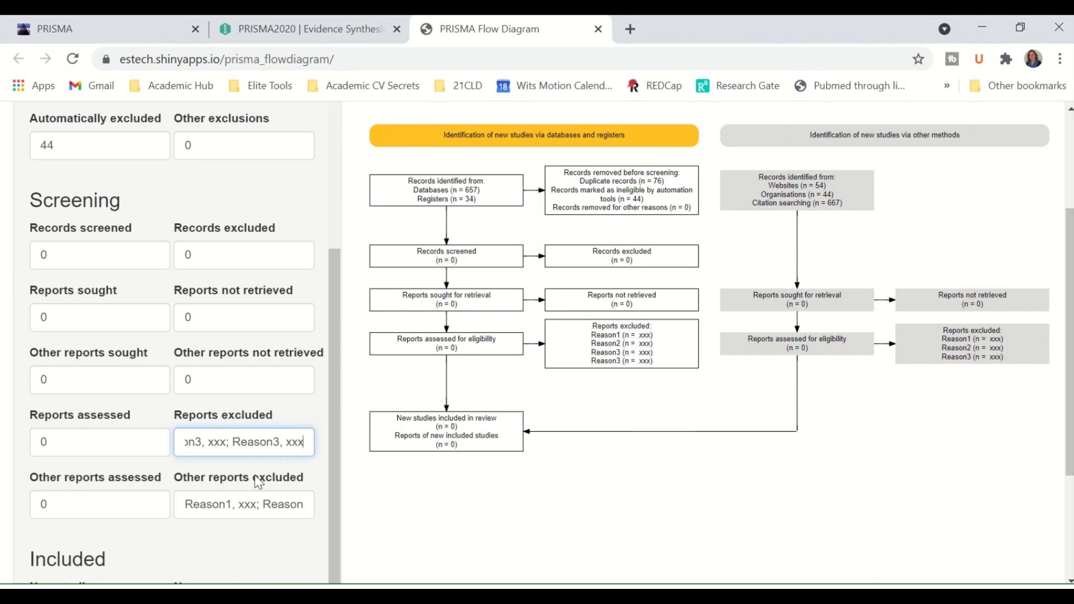
Step: Download the flow diagram as a PNG and open prisma (2).png
scroll(256, 477, down, 3)
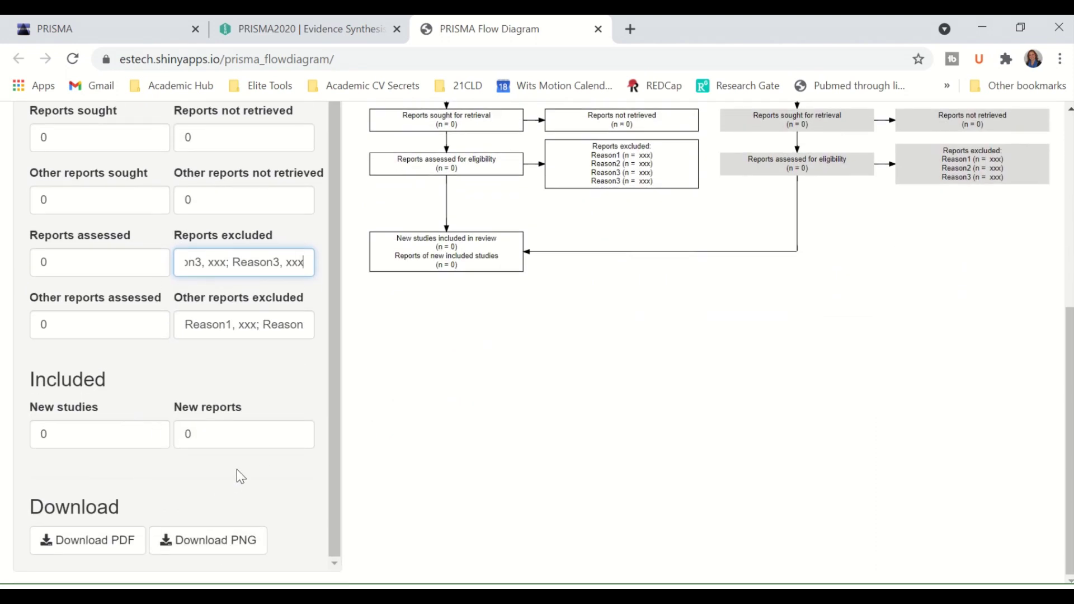
click(215, 548)
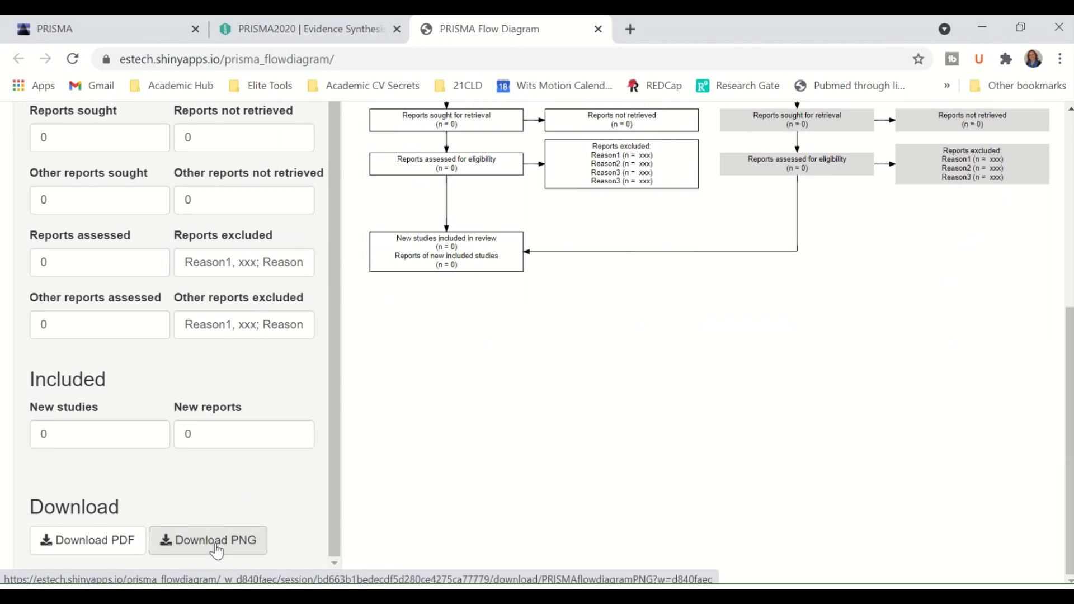
click(154, 566)
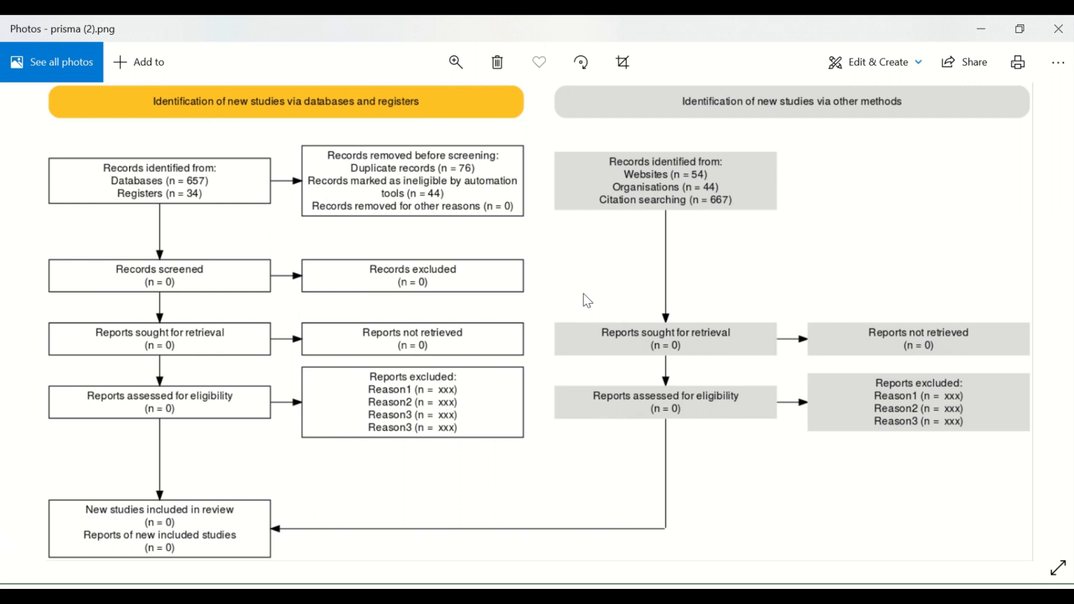
Step: Switch to the Prisma flow diagram calculator v.3 workbook in Excel
key(alt+Tab)
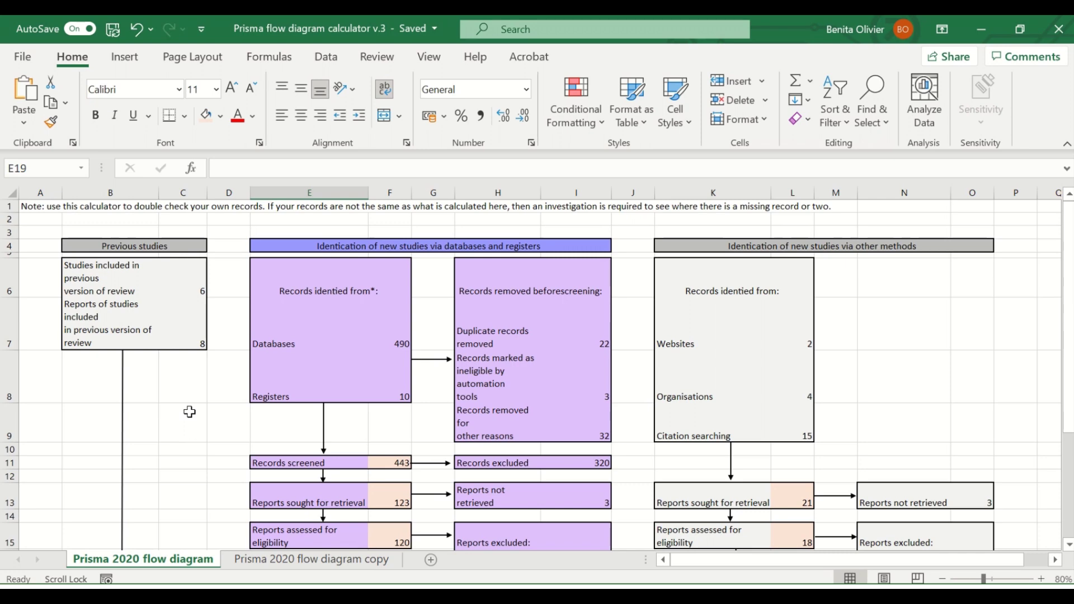
scroll(189, 412, down, 1)
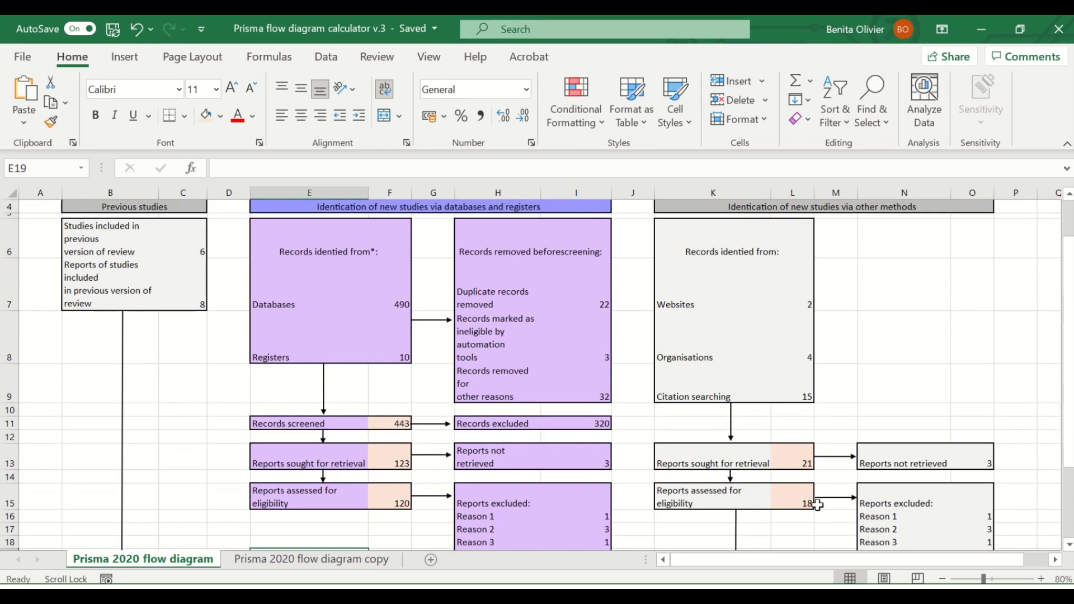
scroll(892, 351, up, 1)
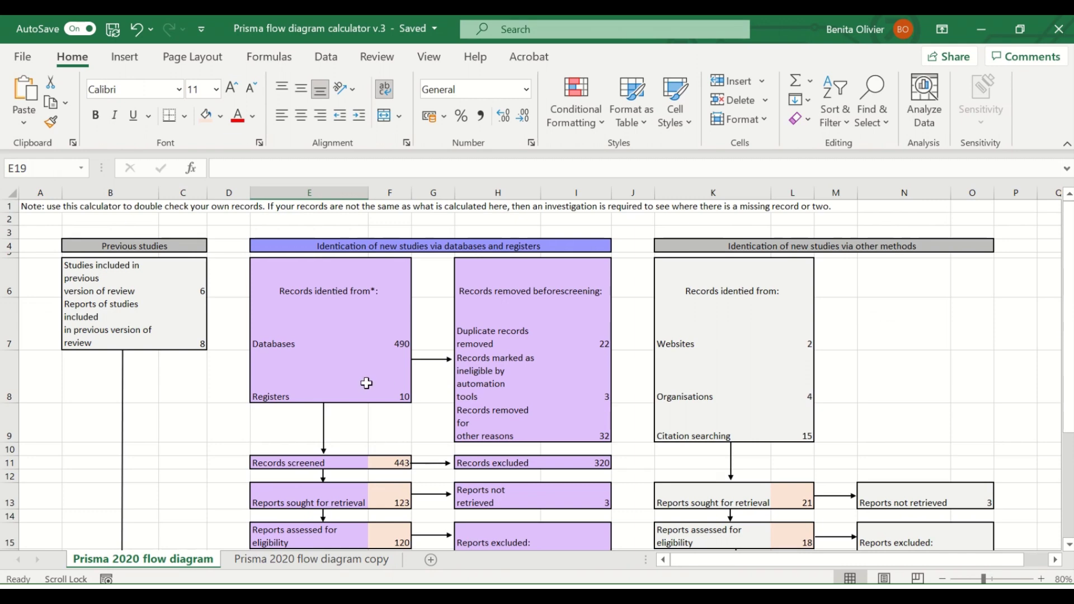
scroll(367, 382, down, 1)
scroll(367, 374, down, 1)
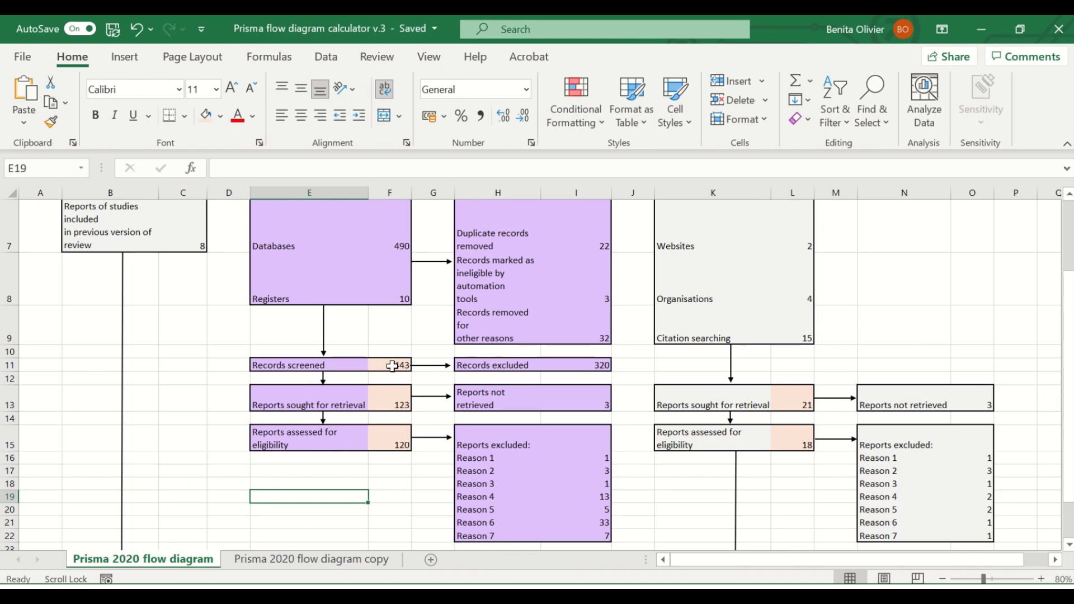
click(402, 361)
click(255, 168)
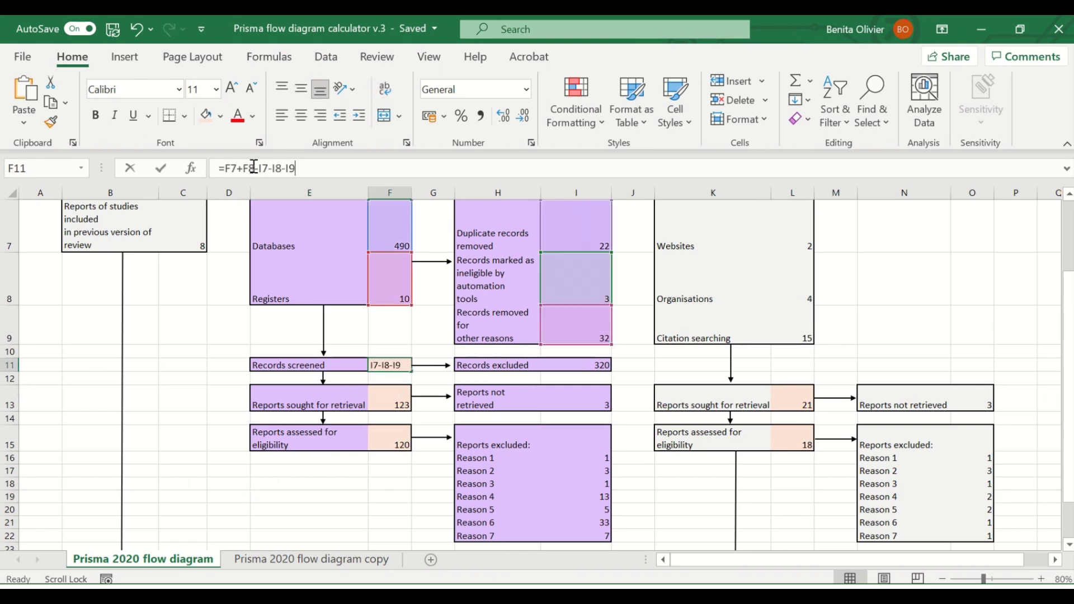
click(399, 399)
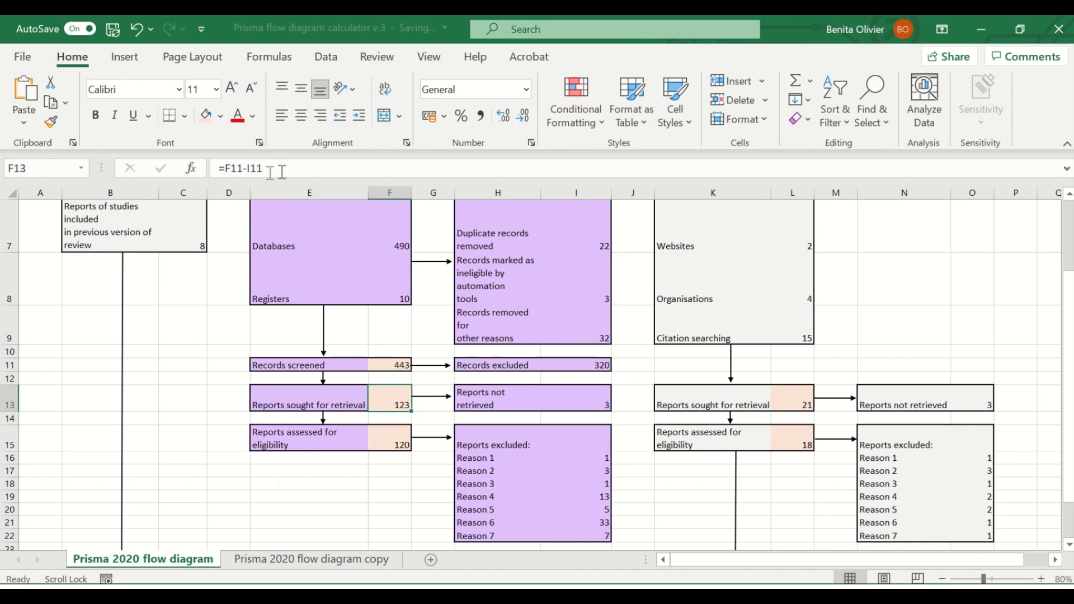
click(244, 168)
click(894, 297)
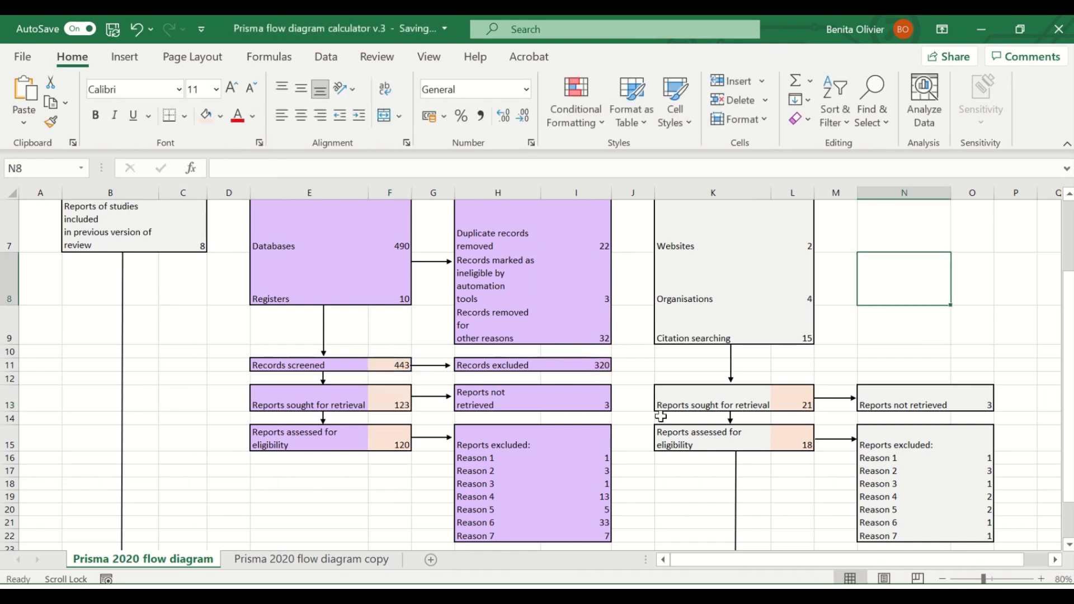
click(810, 406)
click(248, 168)
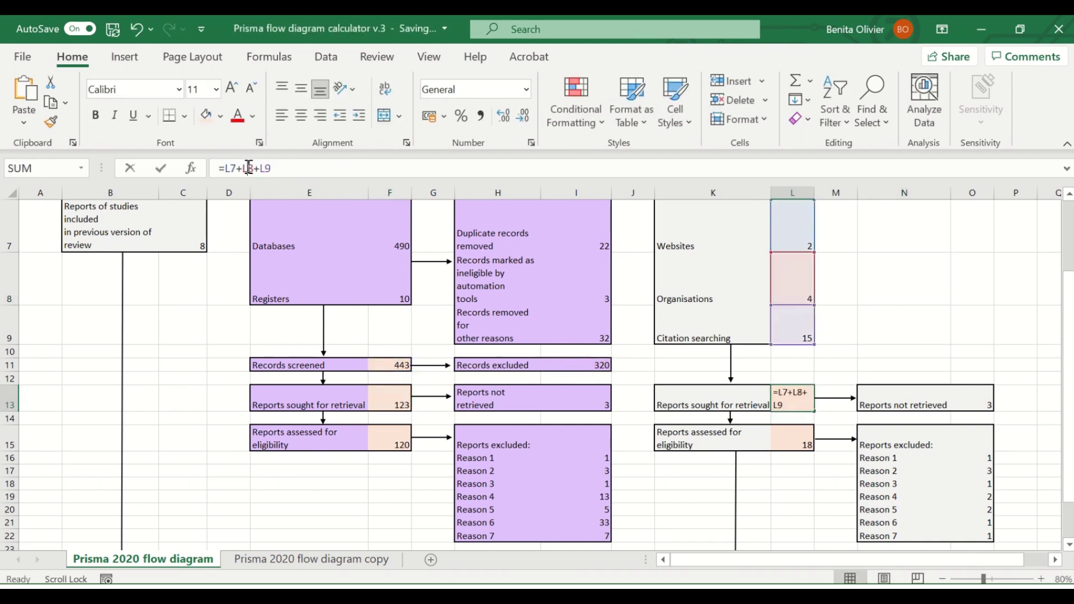
click(897, 281)
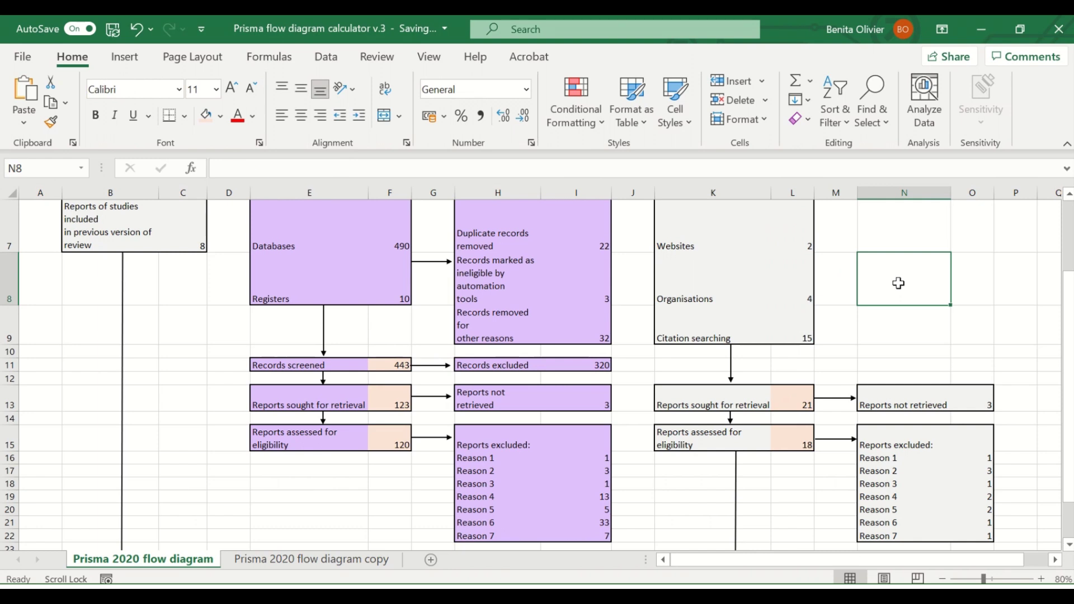
click(301, 563)
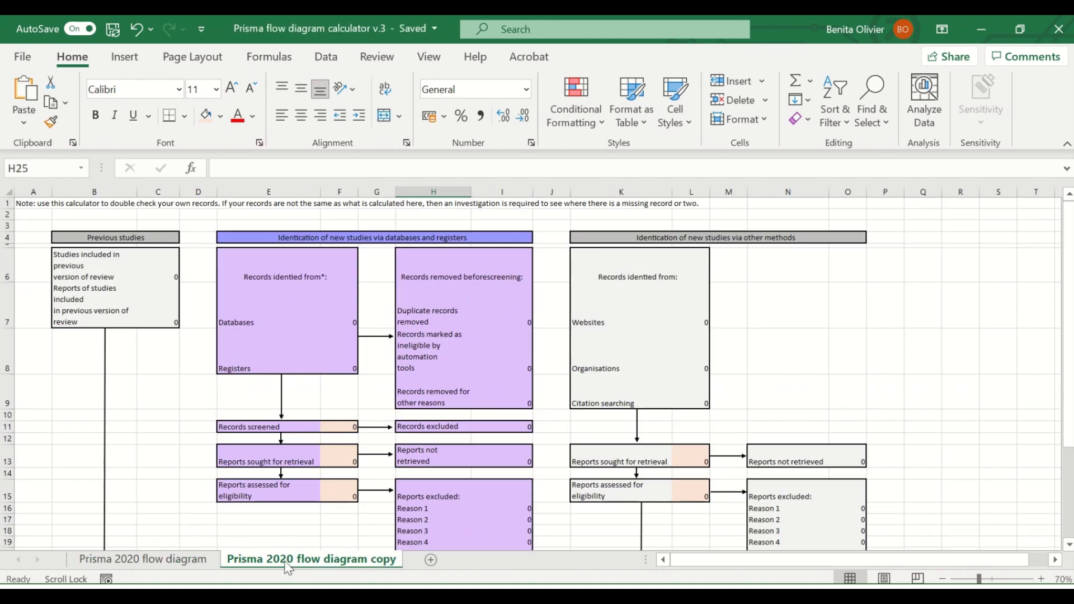
click(182, 561)
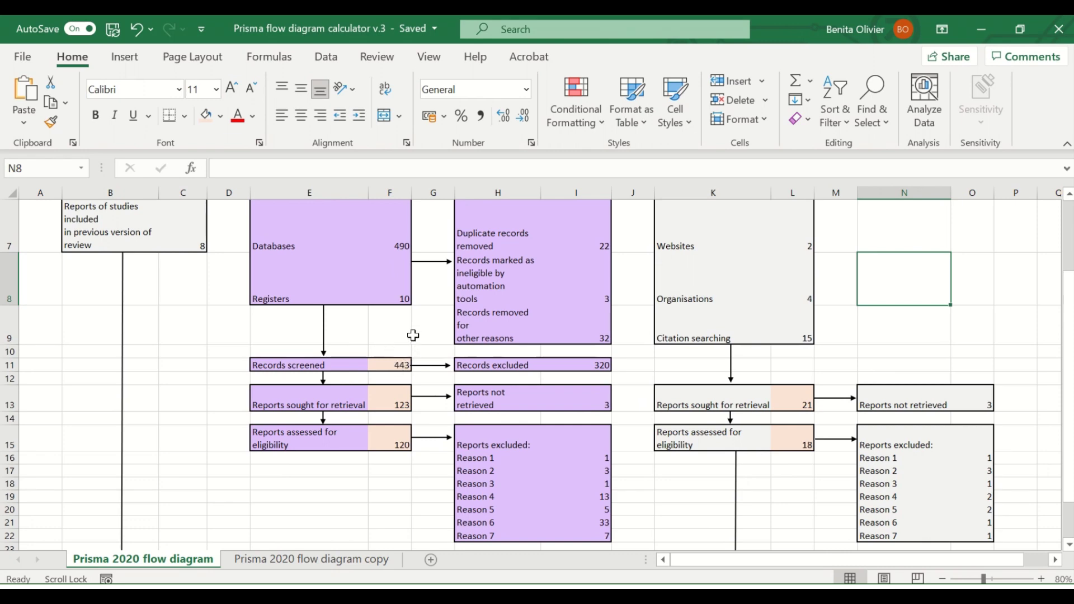
scroll(431, 334, up, 1)
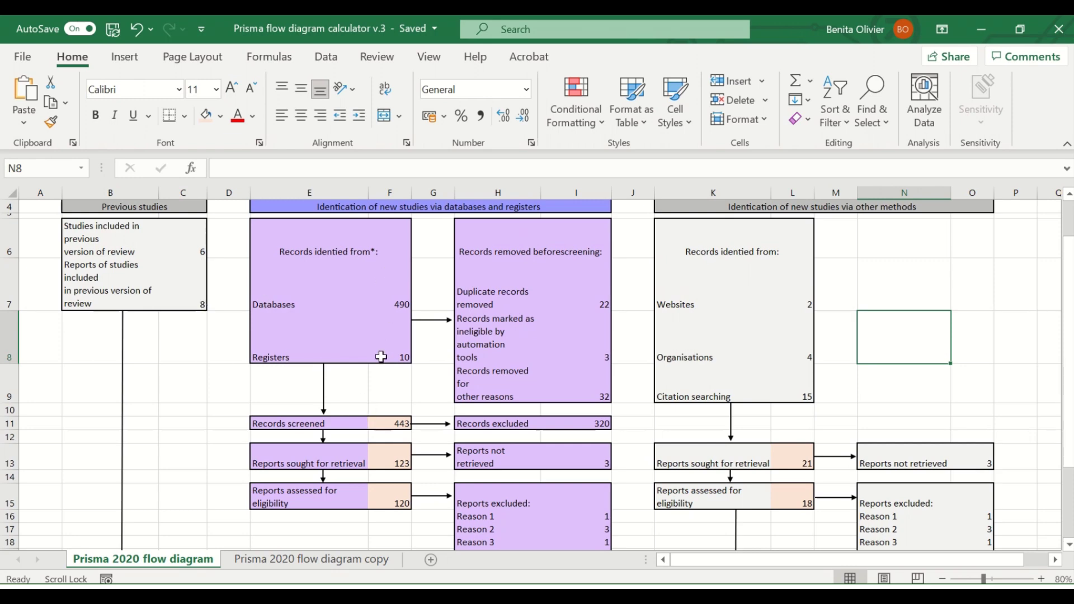
click(398, 303)
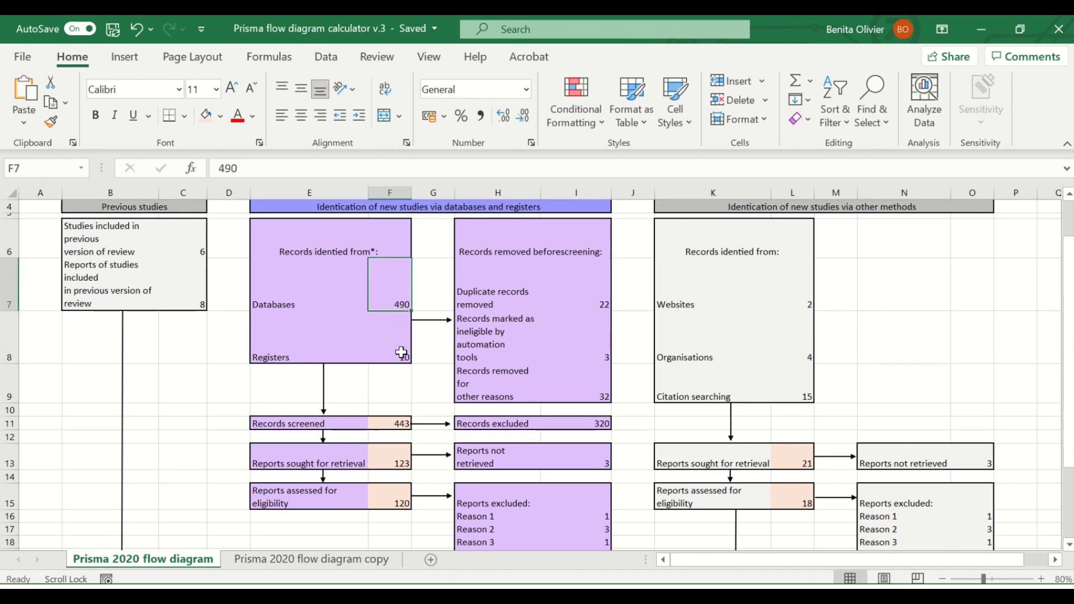
click(400, 352)
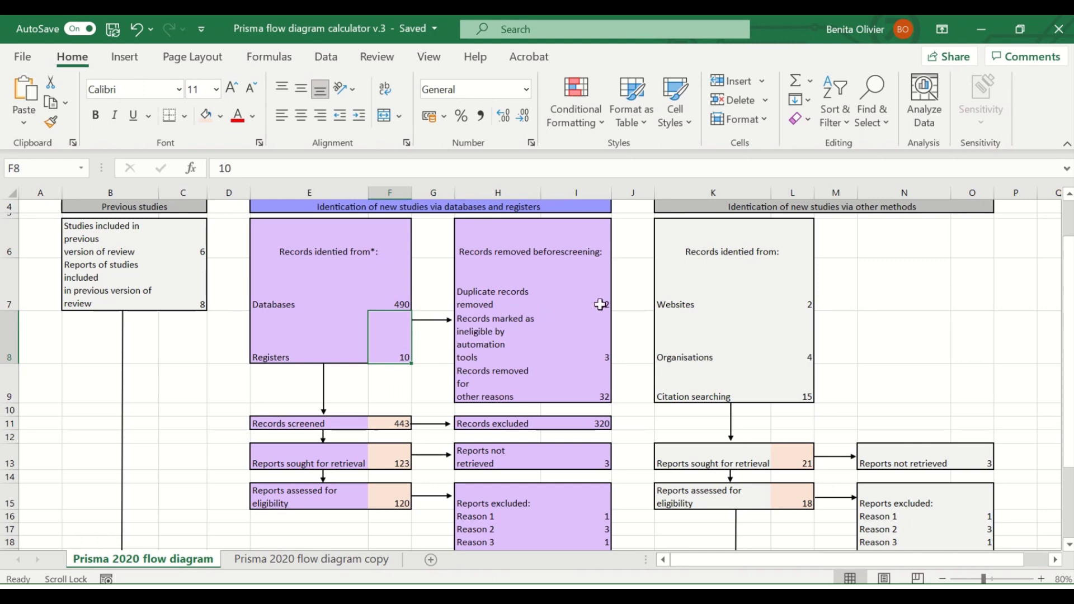
drag(600, 304, 590, 336)
click(592, 335)
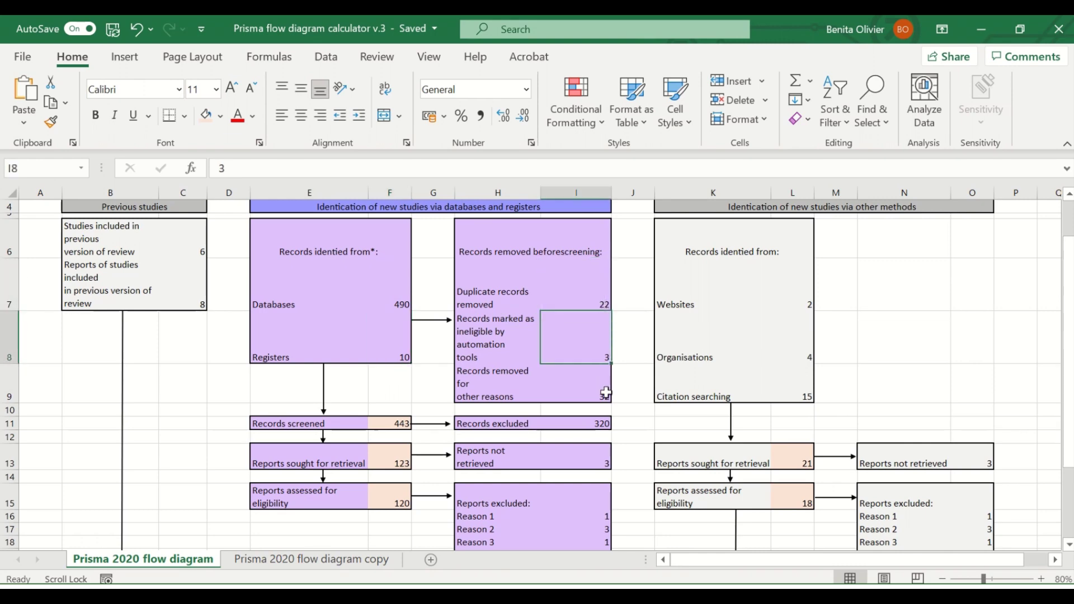
click(602, 392)
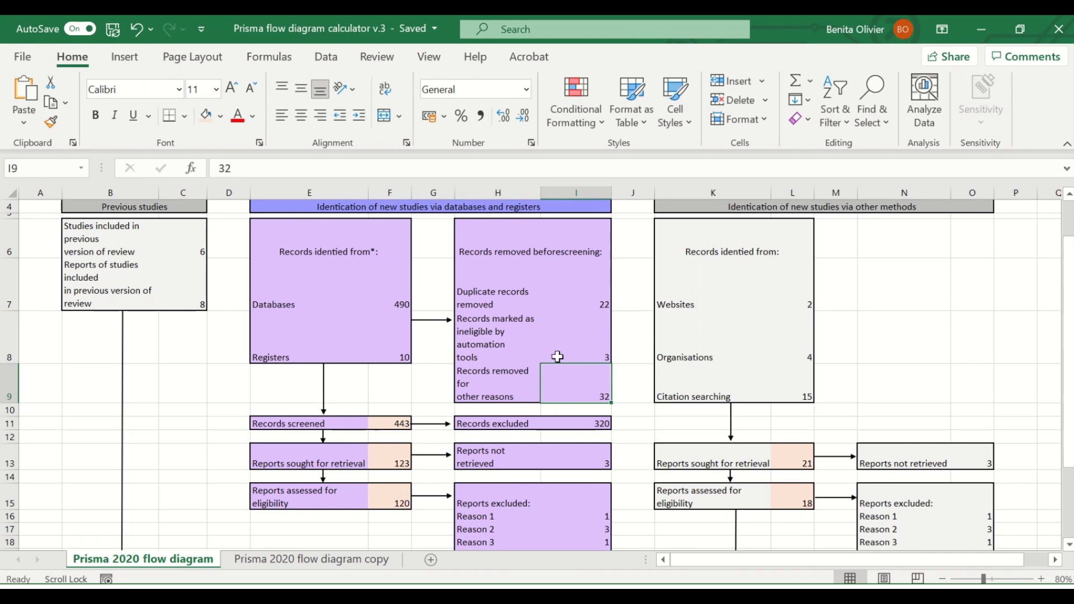
scroll(557, 361, down, 1)
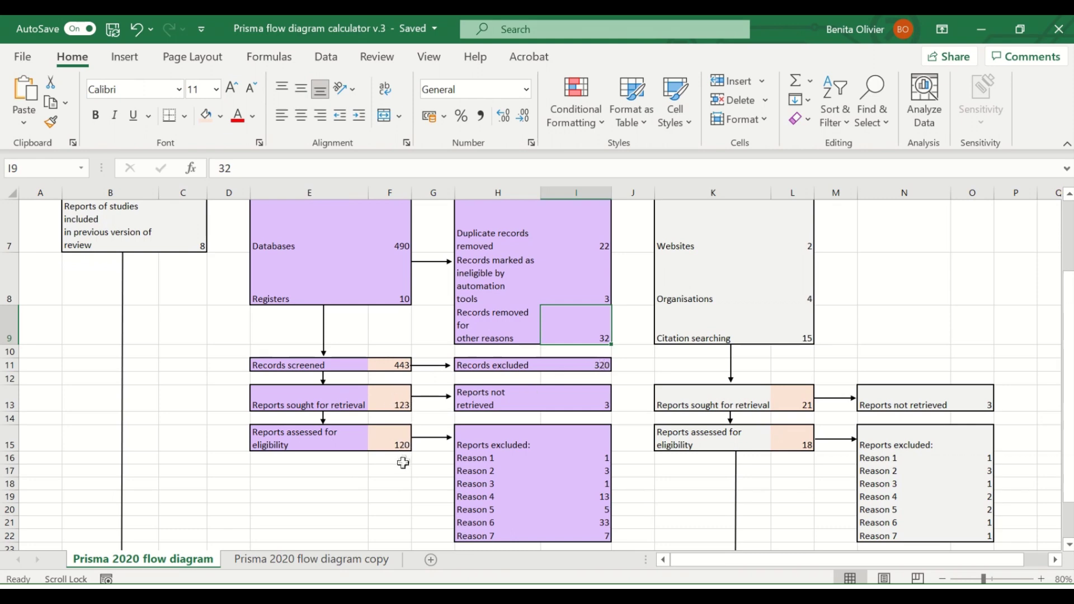
scroll(392, 458, down, 2)
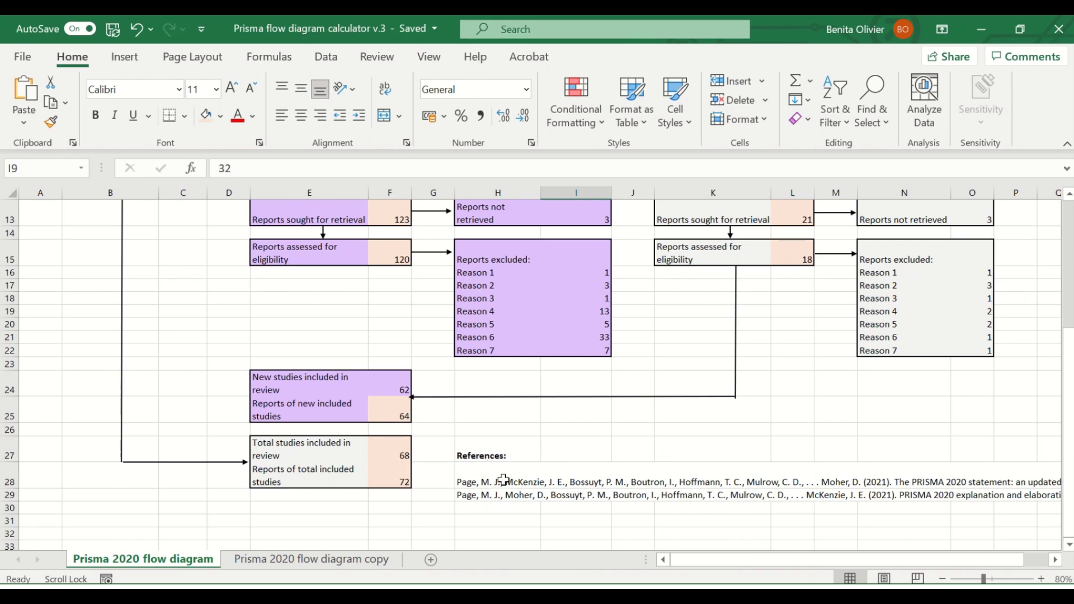
scroll(503, 477, up, 4)
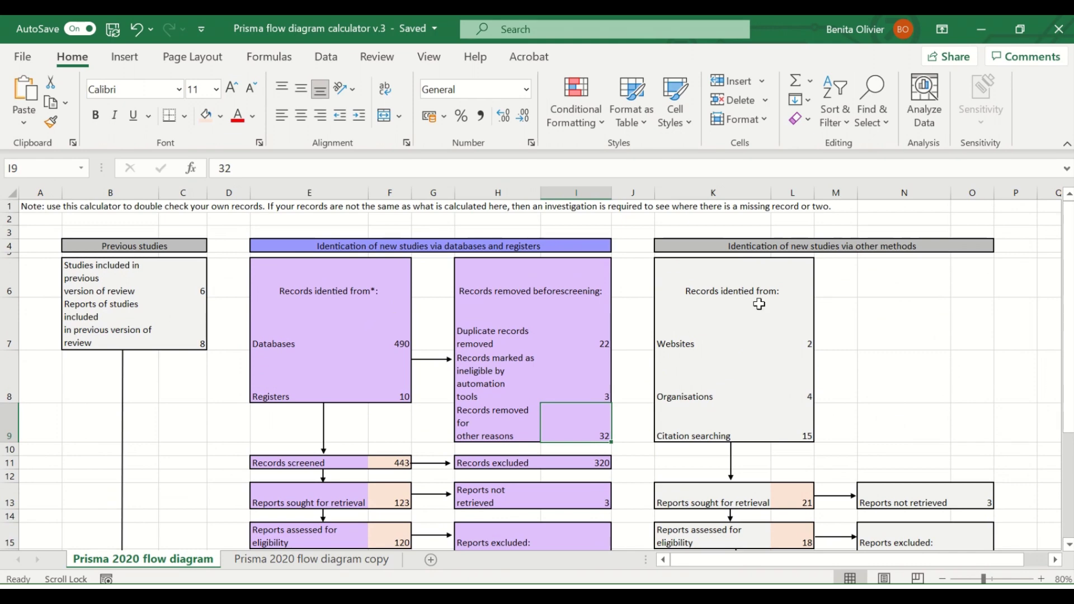
click(785, 331)
key(Down)
key(Down)
key(Down)
key(Down)
key(Down)
key(Down)
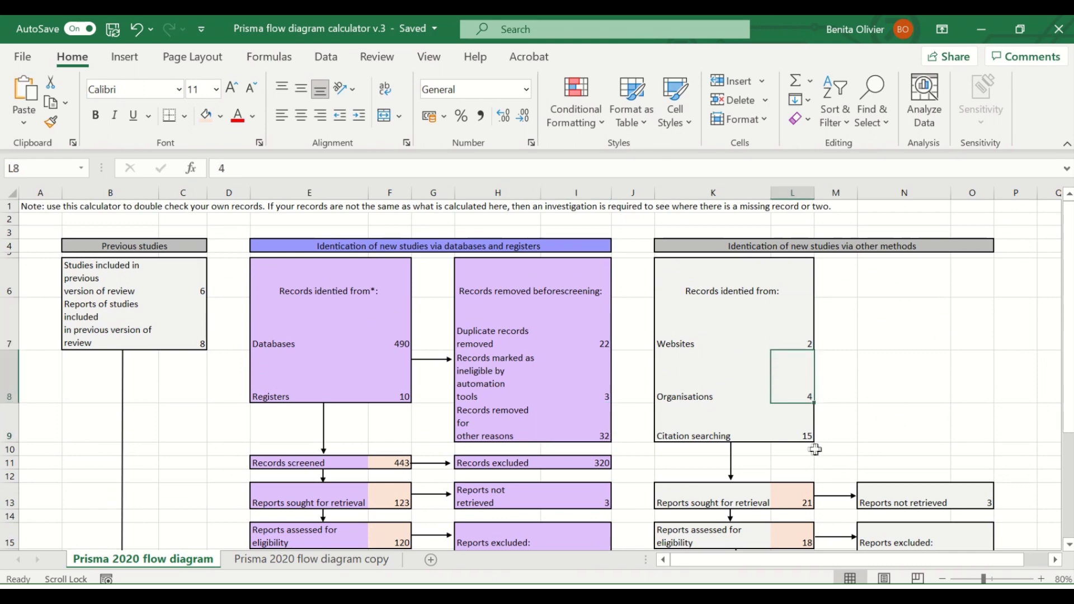
scroll(841, 413, down, 4)
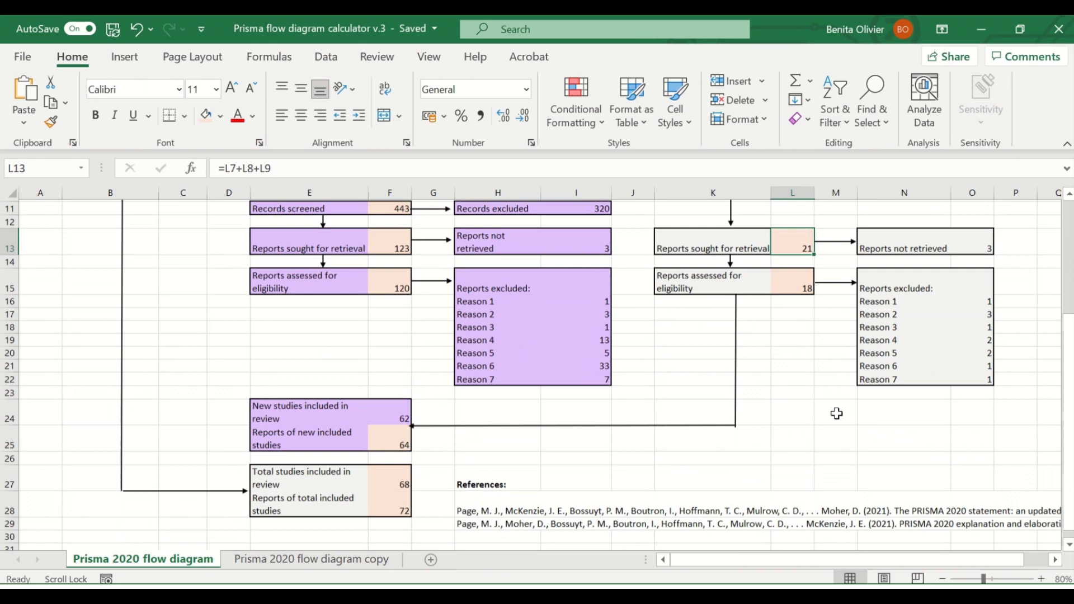